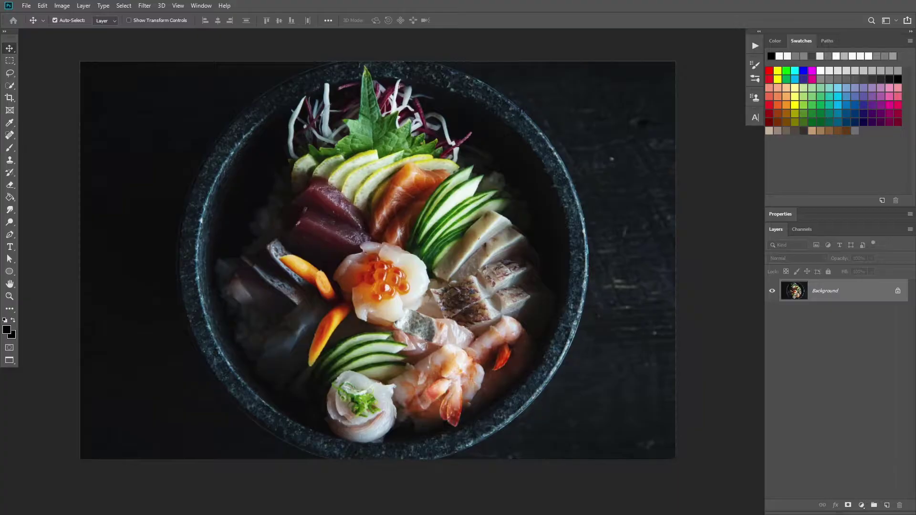
- Confirm in File Explorer that test file.jpg in the Video folder is 4.86 MB
key("alt+Tab")
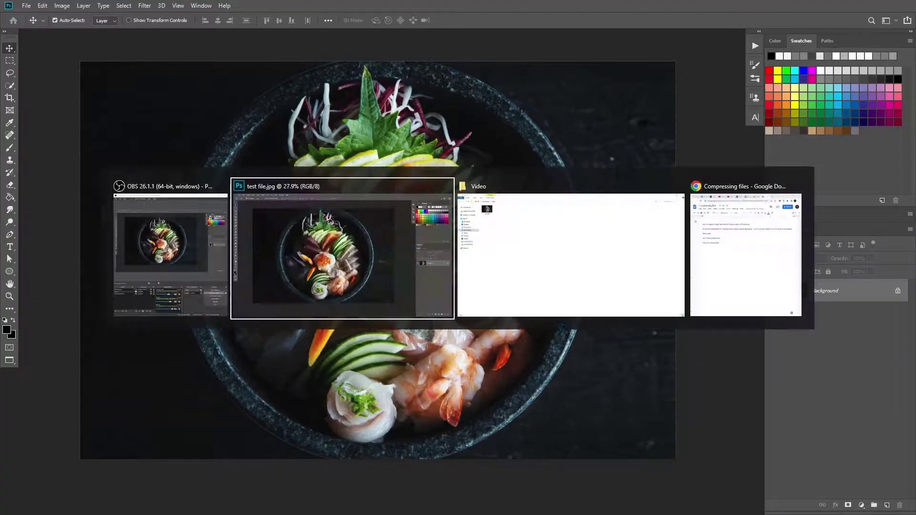
left_click(123, 71)
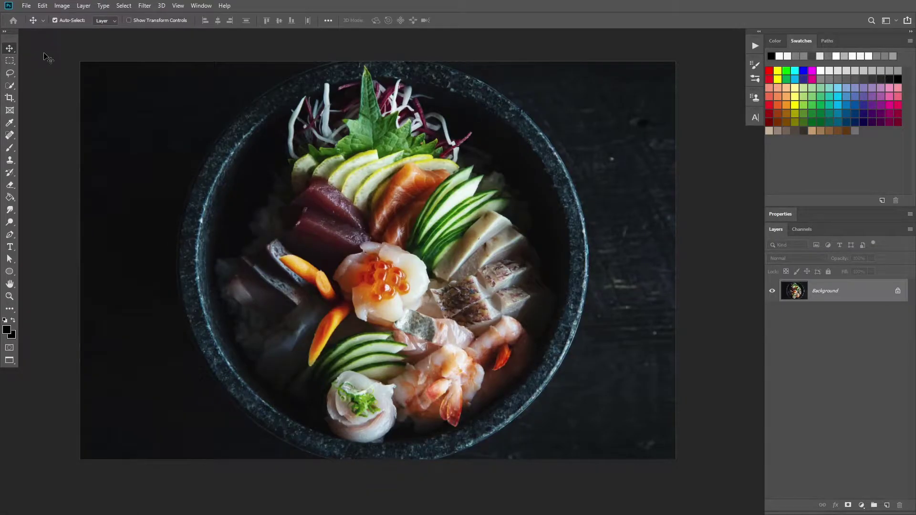
- Save a JPEG copy of the photo as 2.jpg, keeping the original test file.jpg
left_click(27, 6)
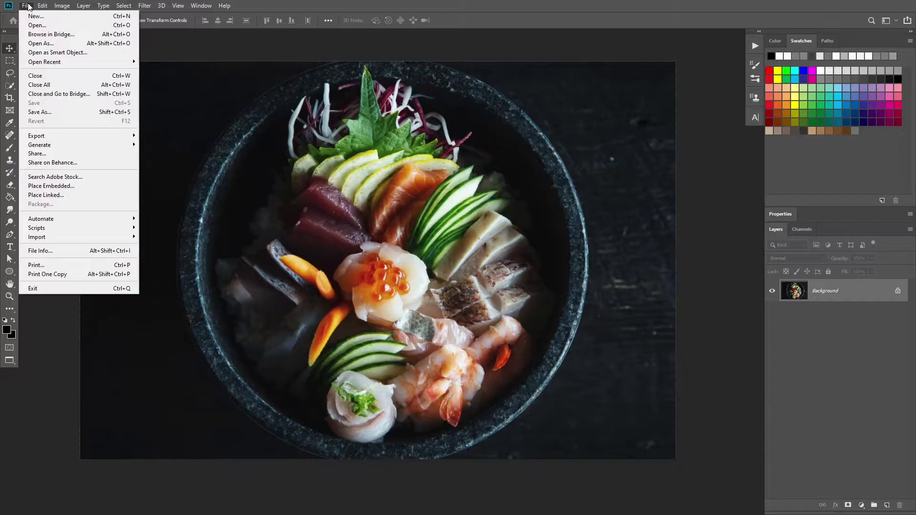
left_click(48, 112)
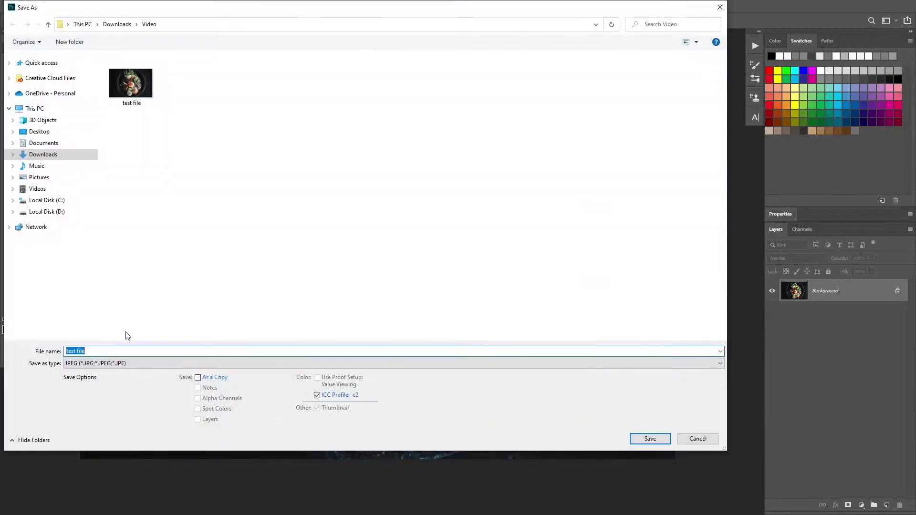
left_click(143, 364)
left_click(95, 270)
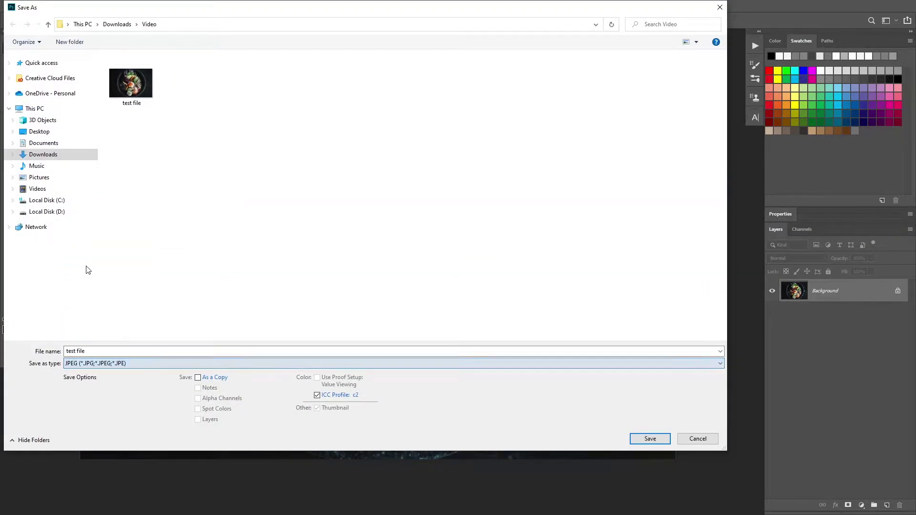
left_click(648, 436)
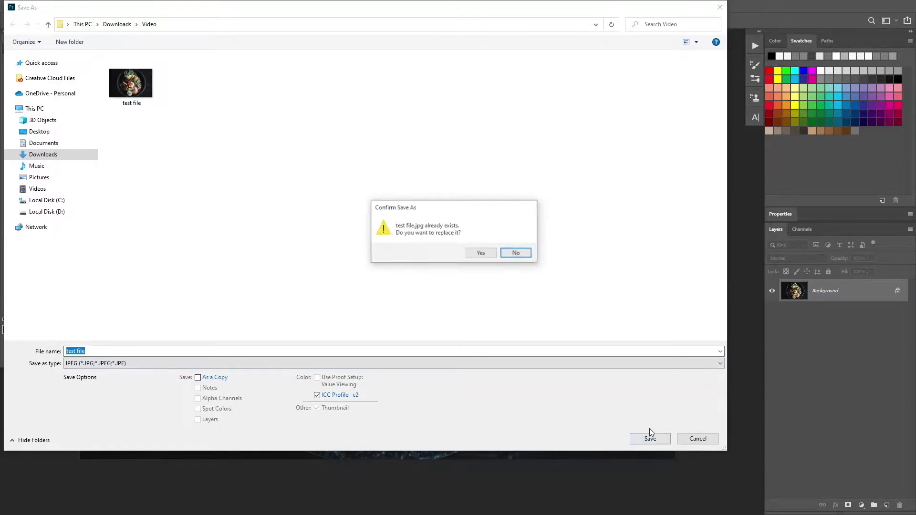
left_click(515, 253)
type("2")
type(".jpg")
left_click(648, 437)
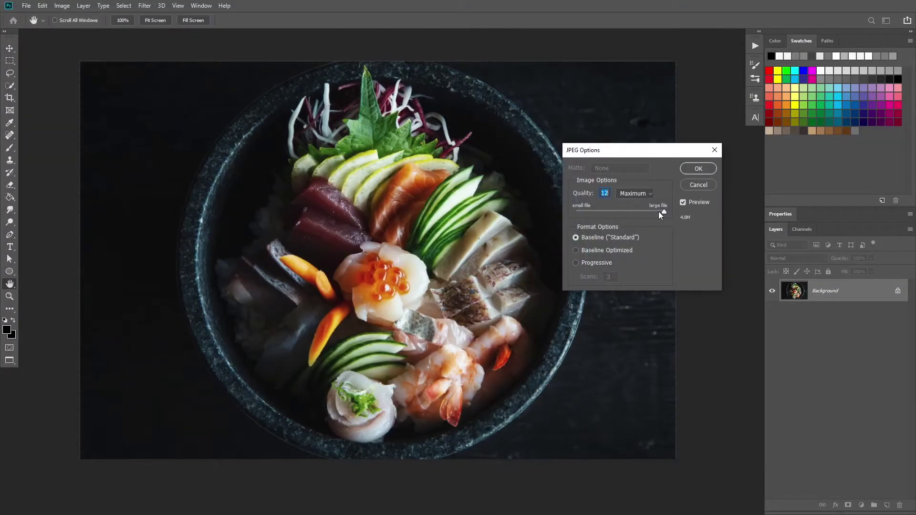
- Set the JPEG Options quality to 1 with preview off and confirm
left_click_drag(660, 210, 637, 211)
left_click(682, 202)
left_click(586, 211)
left_click(697, 186)
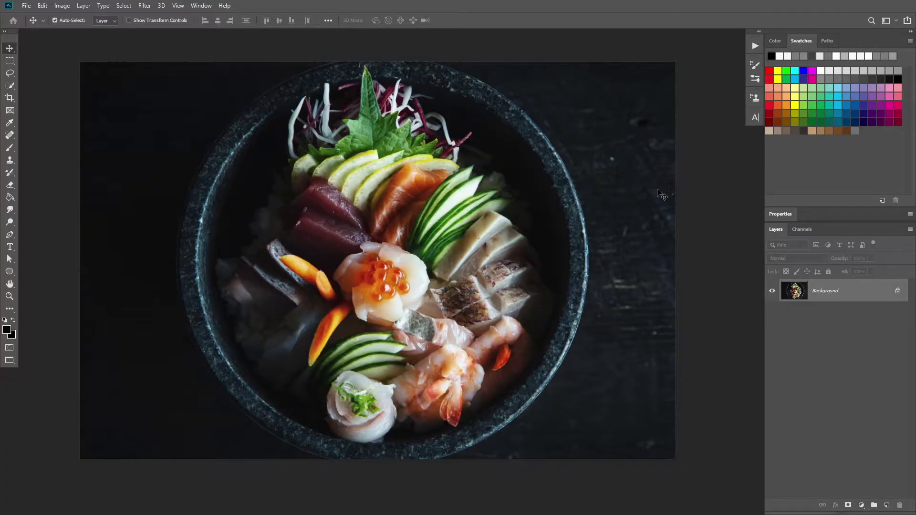
- Open Save for Web (Legacy) for the sashimi photo with Ctrl+Alt+Shift+S
left_click(26, 5)
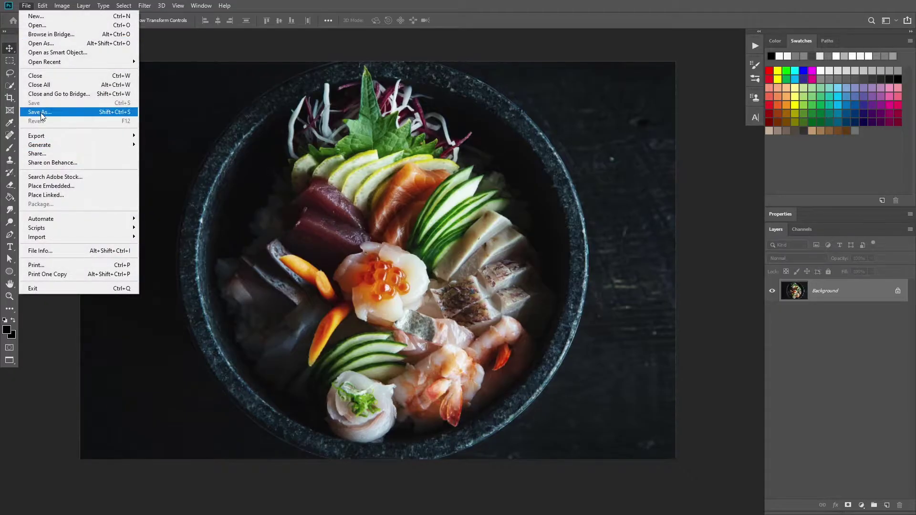
mouse_move(36, 138)
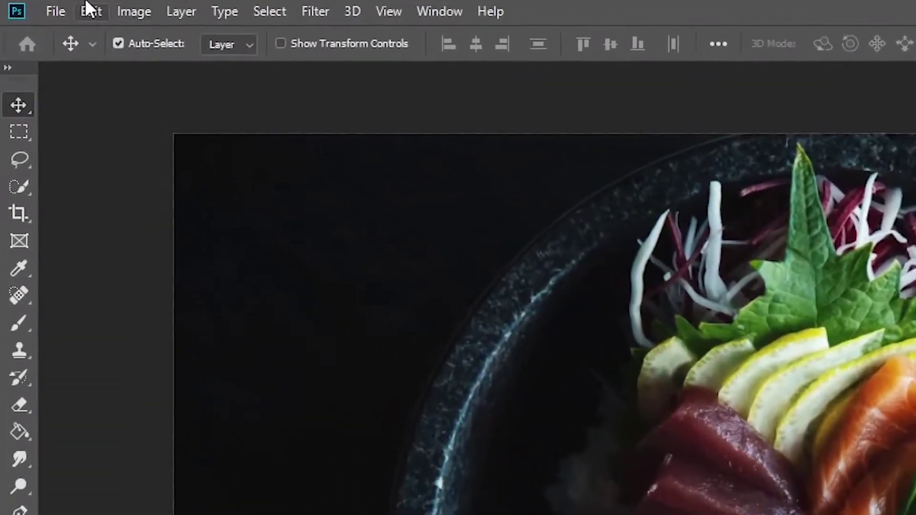
left_click(56, 11)
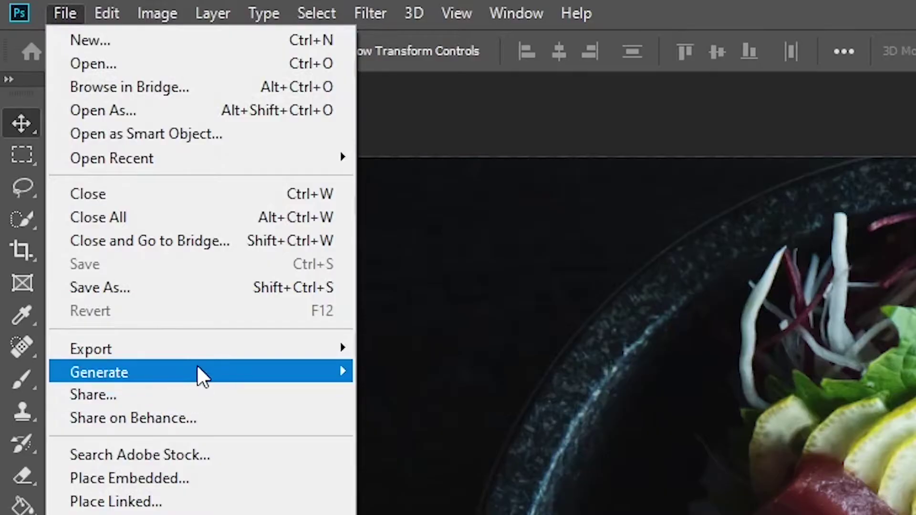
mouse_move(191, 349)
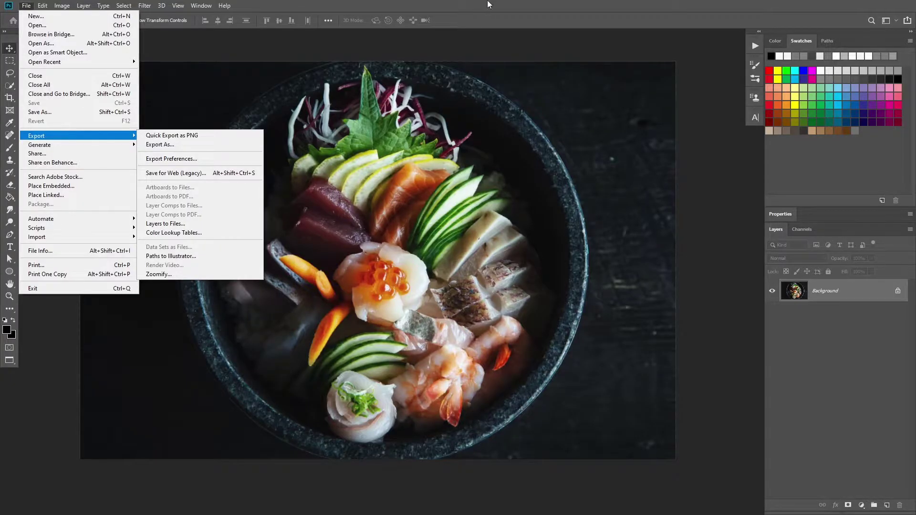
key("ctrl+alt+shift+s")
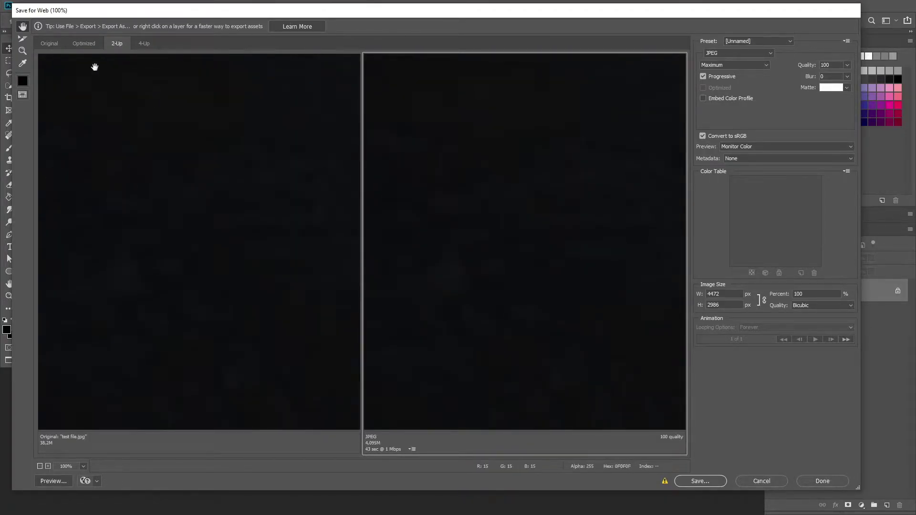
- Switch to the 2-Up view and fit the whole photo in both previews
left_click(52, 43)
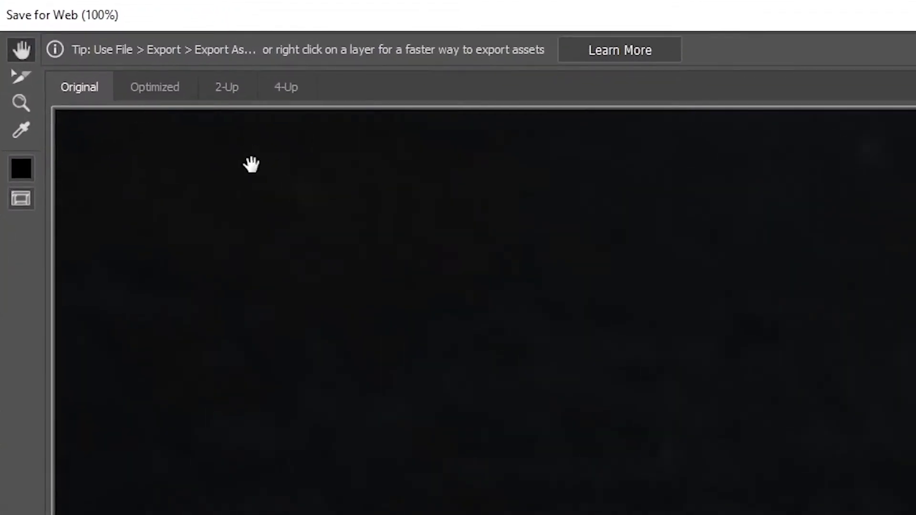
left_click(225, 87)
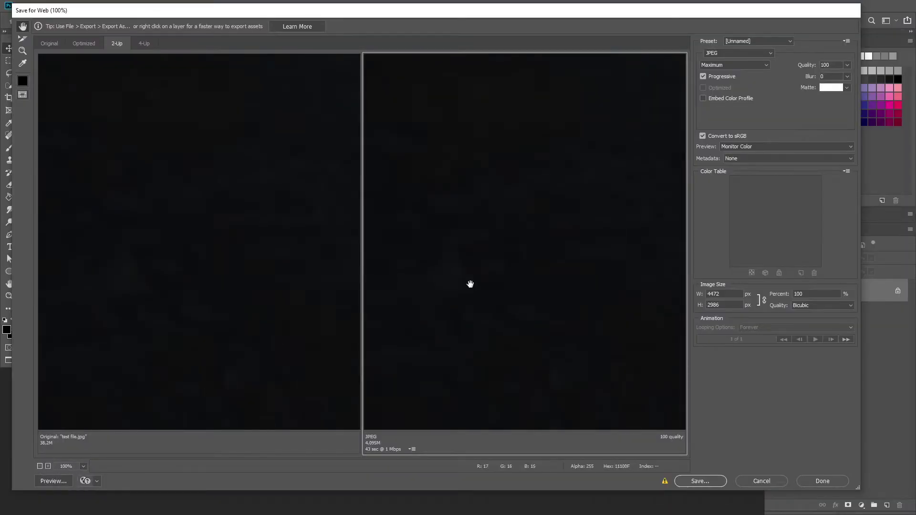
left_click_drag(484, 293, 107, 265)
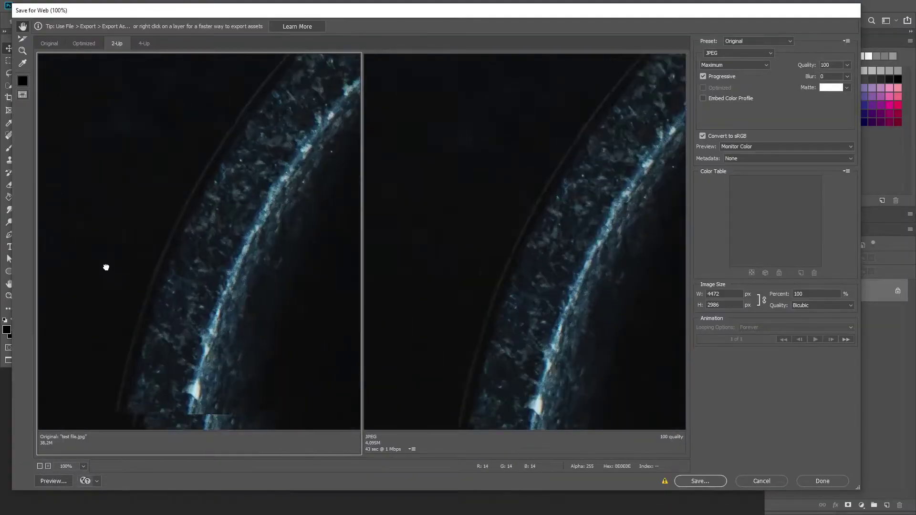
left_click(83, 467)
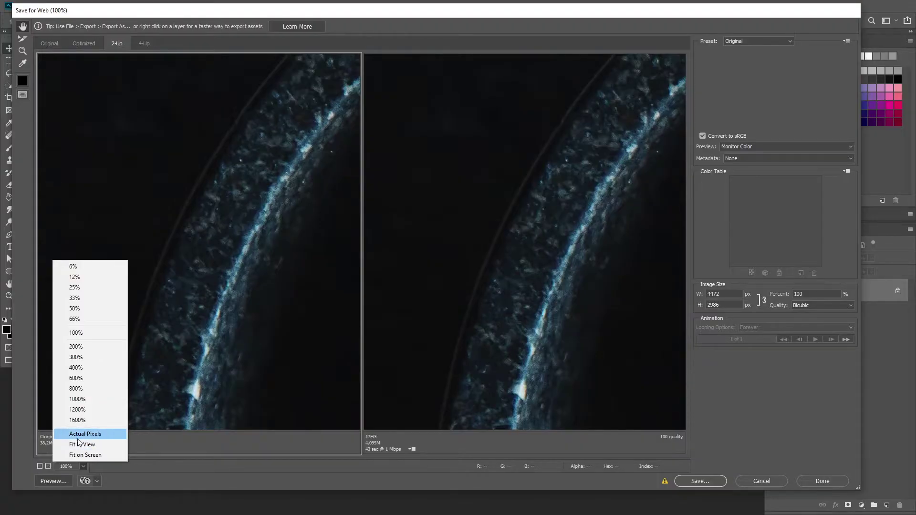
left_click(82, 444)
left_click(469, 259)
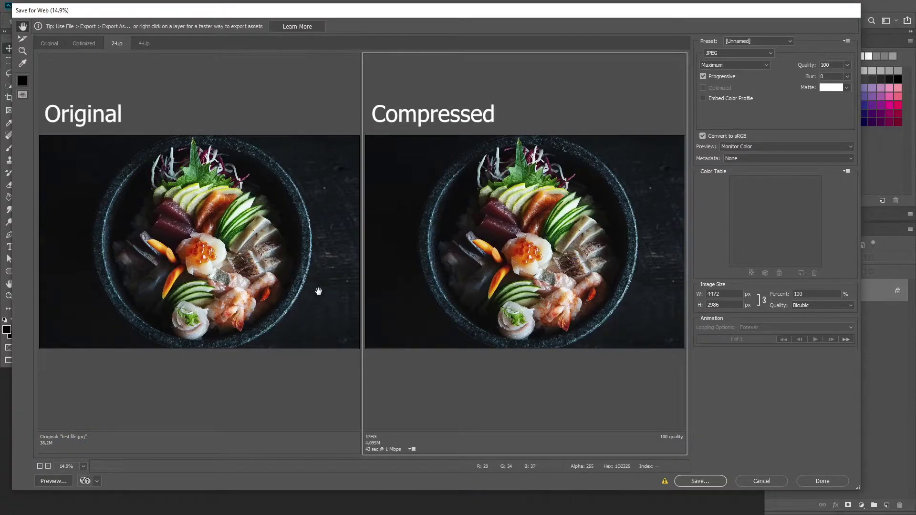
- Select the optimized right pane to show its JPEG quality 100, 4.095M settings
left_click(302, 286)
left_click(388, 267)
left_click(247, 257)
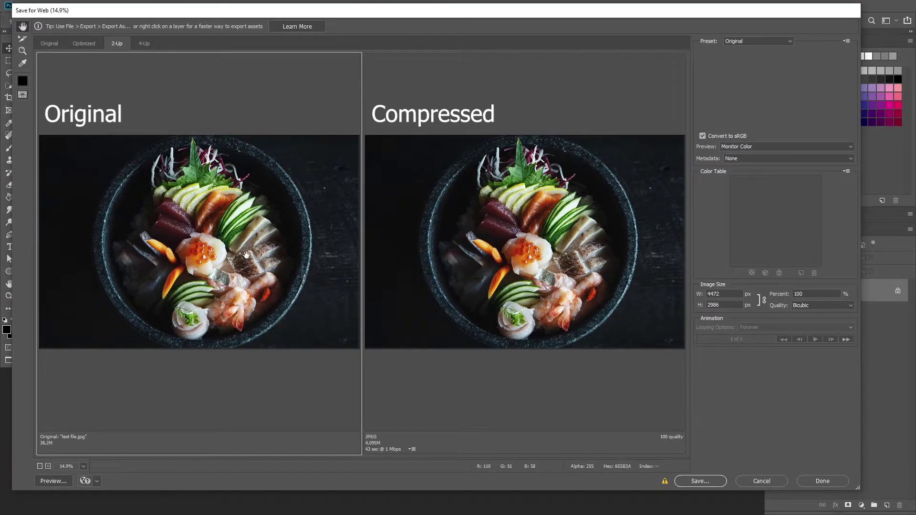
left_click(515, 290)
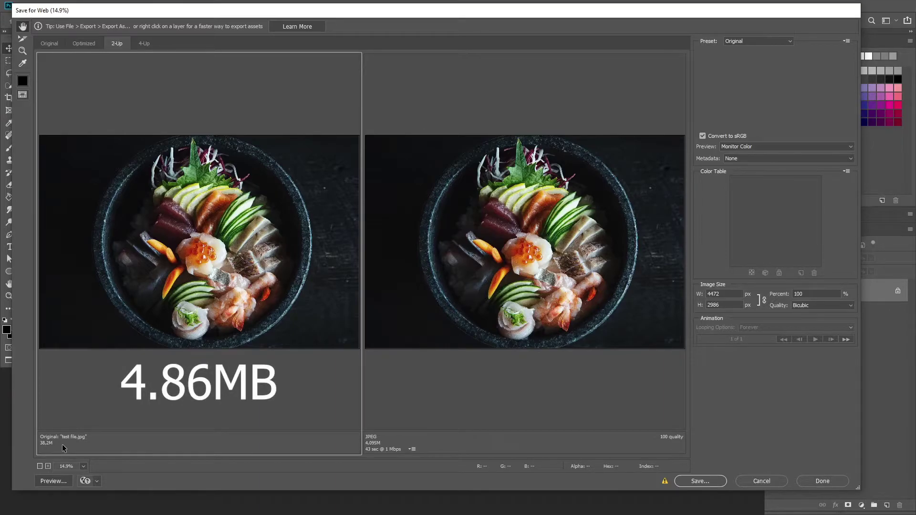
left_click(414, 372)
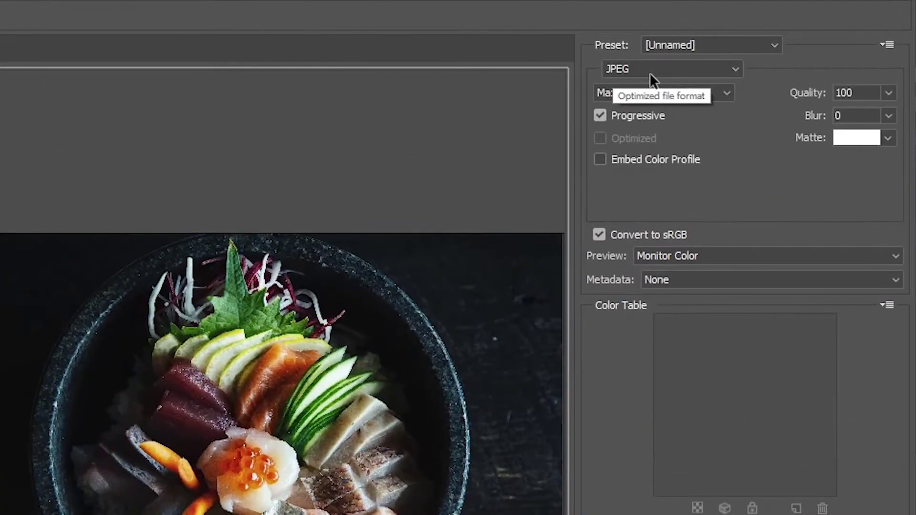
left_click(732, 52)
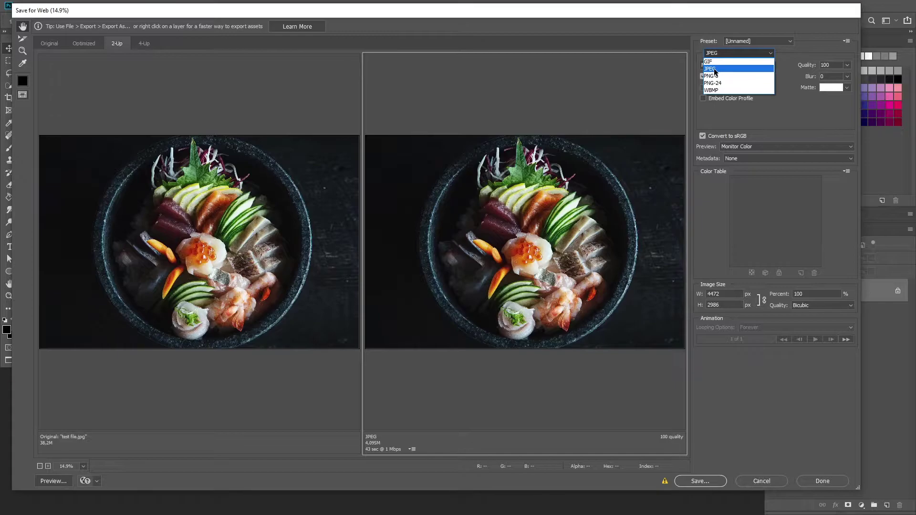
left_click(714, 70)
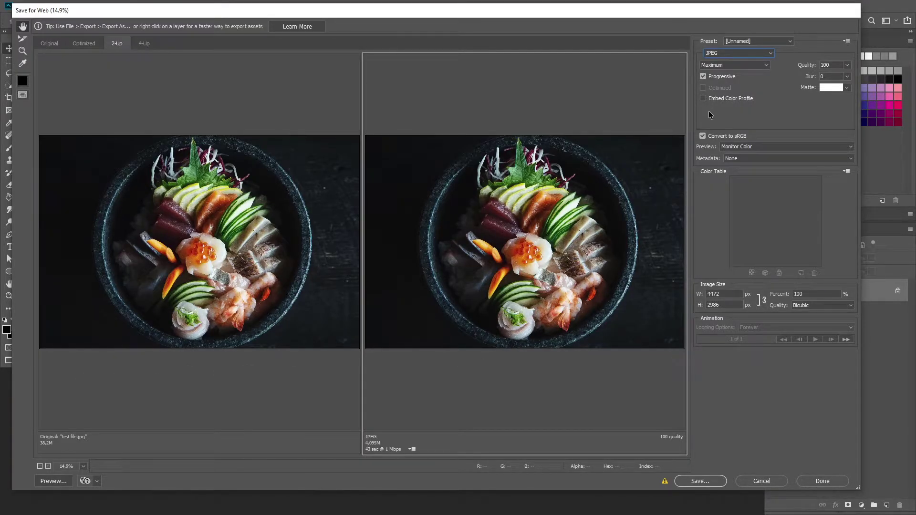
left_click(715, 76)
left_click(721, 88)
left_click(711, 76)
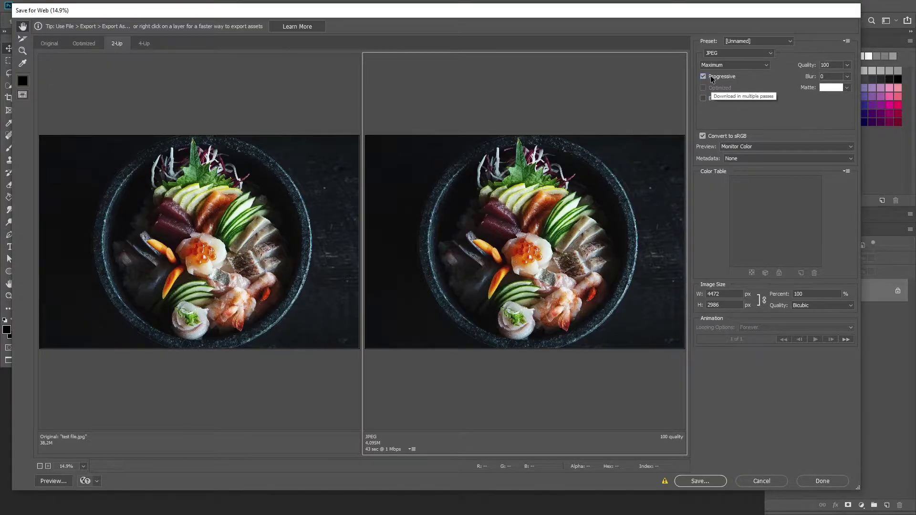
left_click(701, 66)
left_click(702, 76)
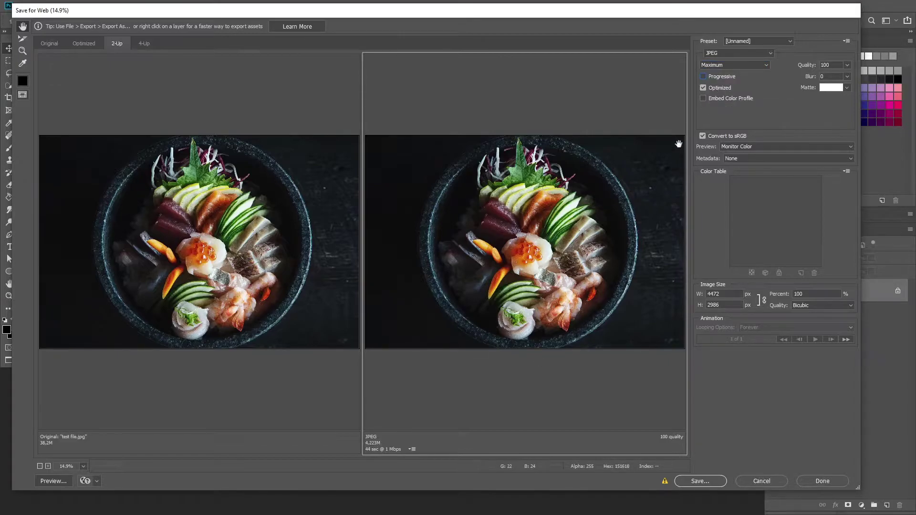
left_click(719, 77)
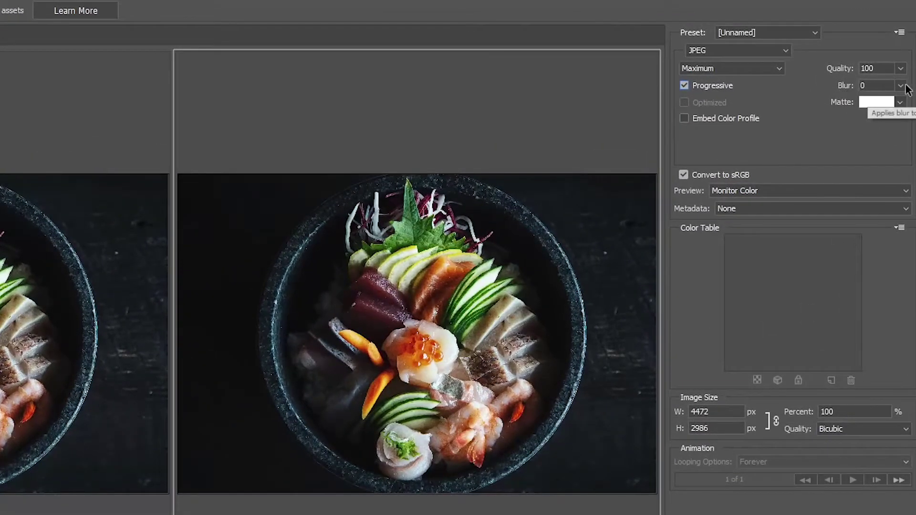
- Set the JPEG blur amount to 2
left_click(900, 86)
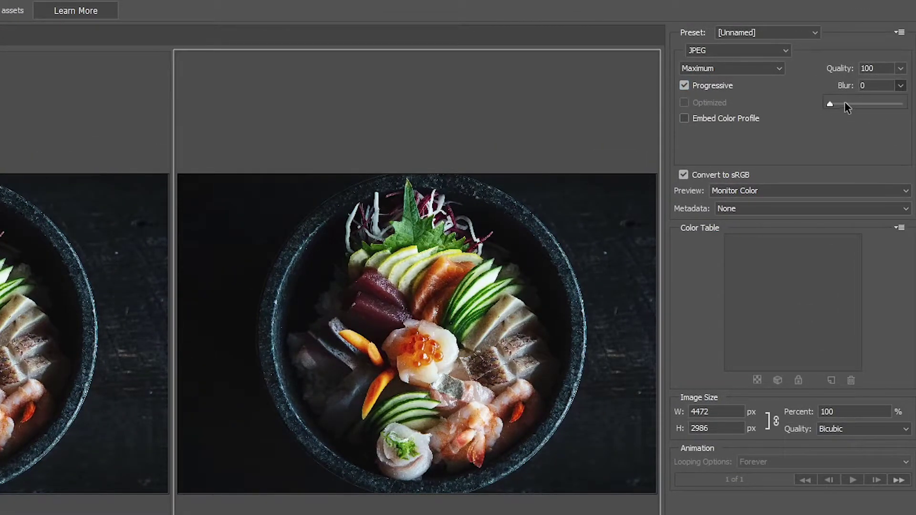
mouse_move(832, 102)
left_mouse_down()
mouse_move(905, 104)
mouse_move(820, 102)
left_mouse_up()
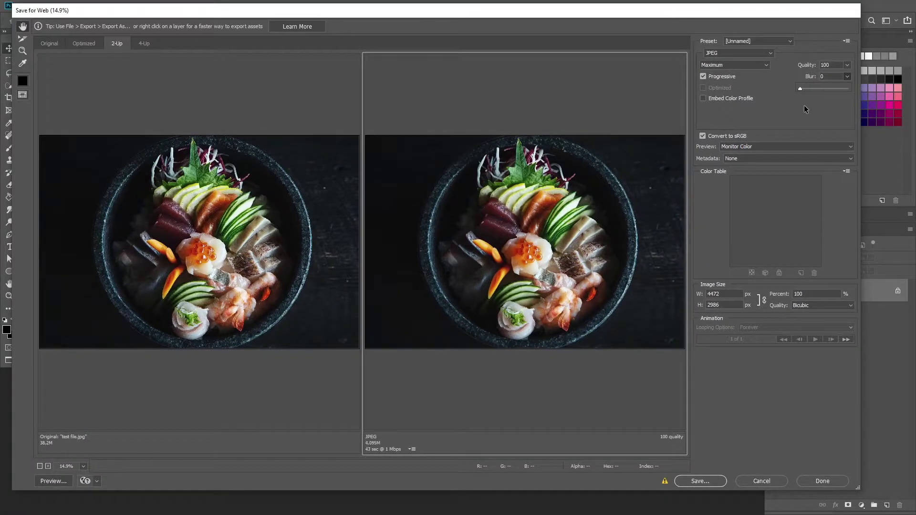
left_click(804, 109)
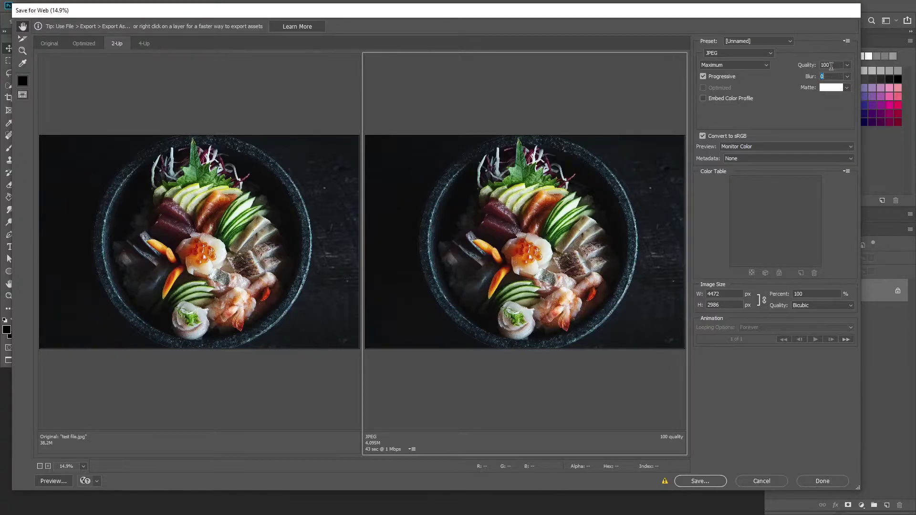
- Leave the Matte colour set to White
left_click(847, 88)
left_click(846, 90)
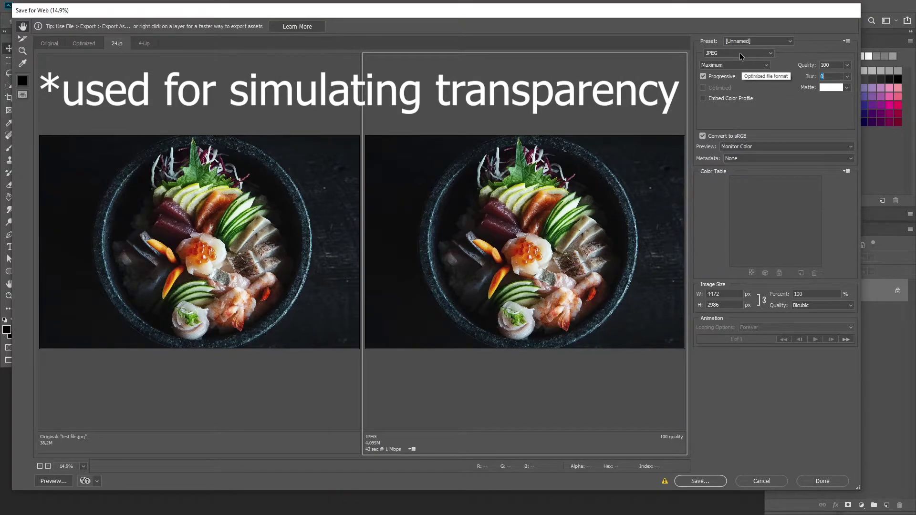
left_click(845, 87)
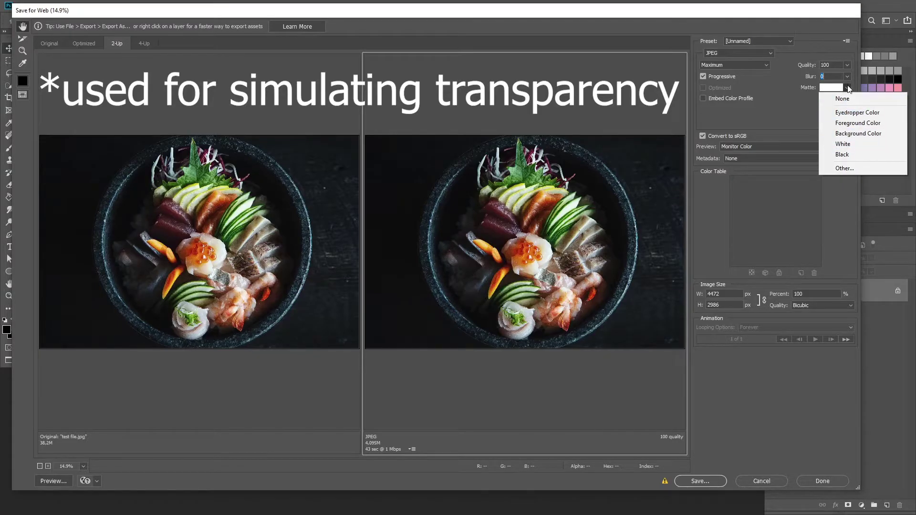
left_click(804, 113)
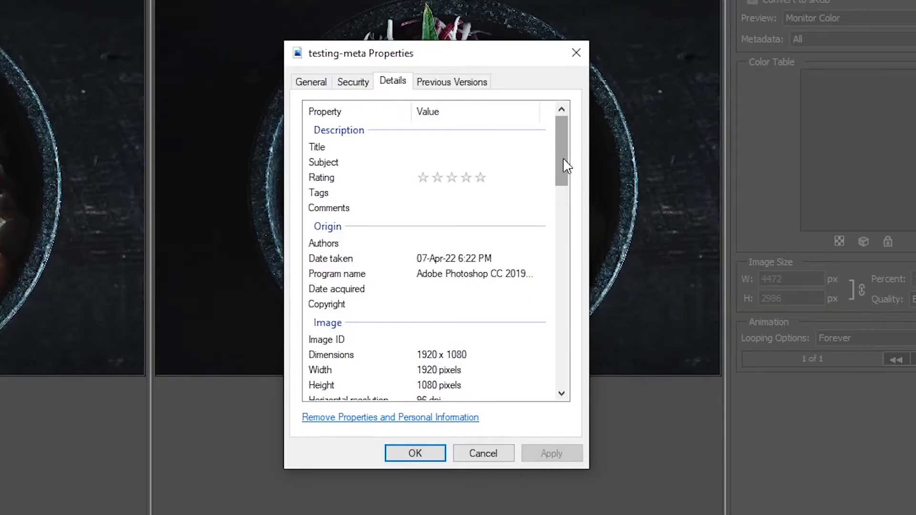
mouse_move(560, 150)
left_mouse_down()
mouse_move(553, 176)
mouse_move(557, 152)
left_mouse_up()
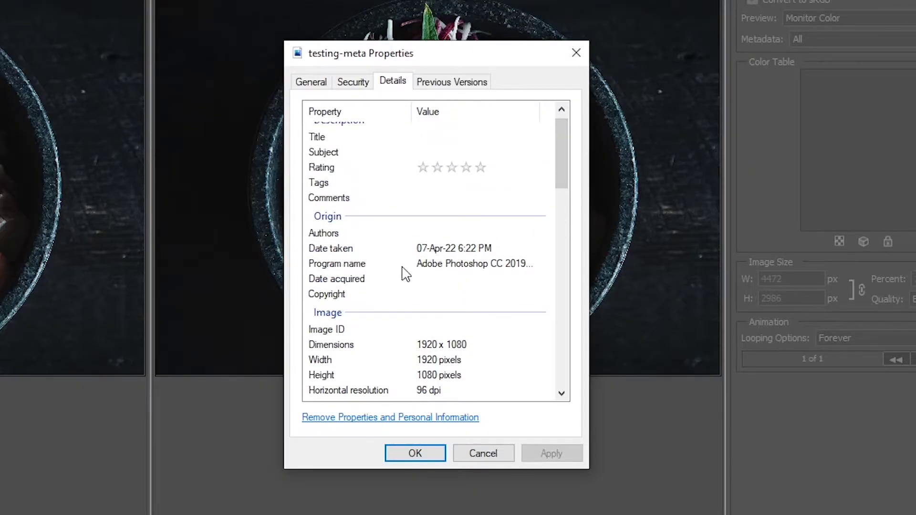
left_click(448, 266)
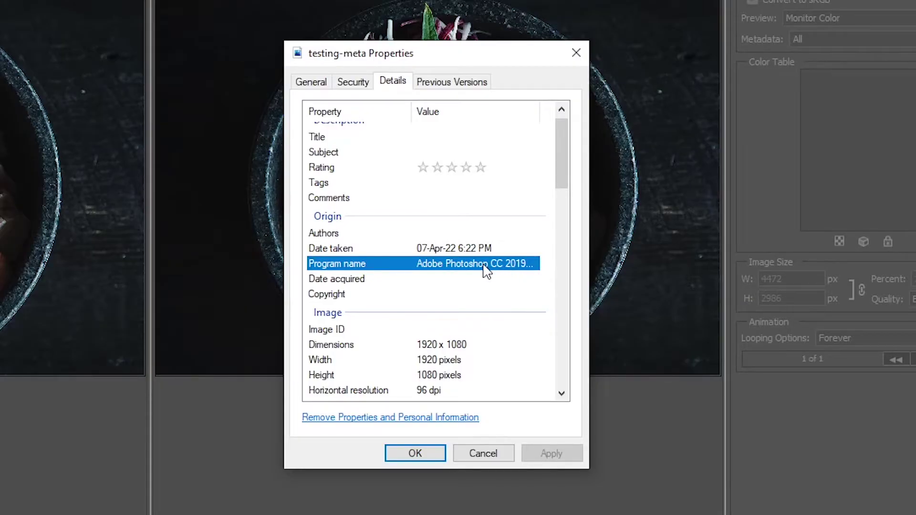
left_click(413, 251)
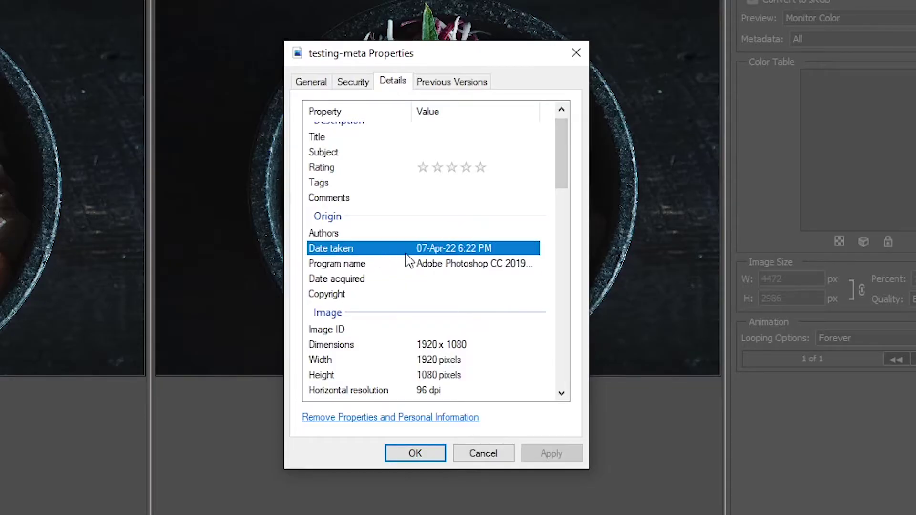
left_click_drag(562, 170, 558, 191)
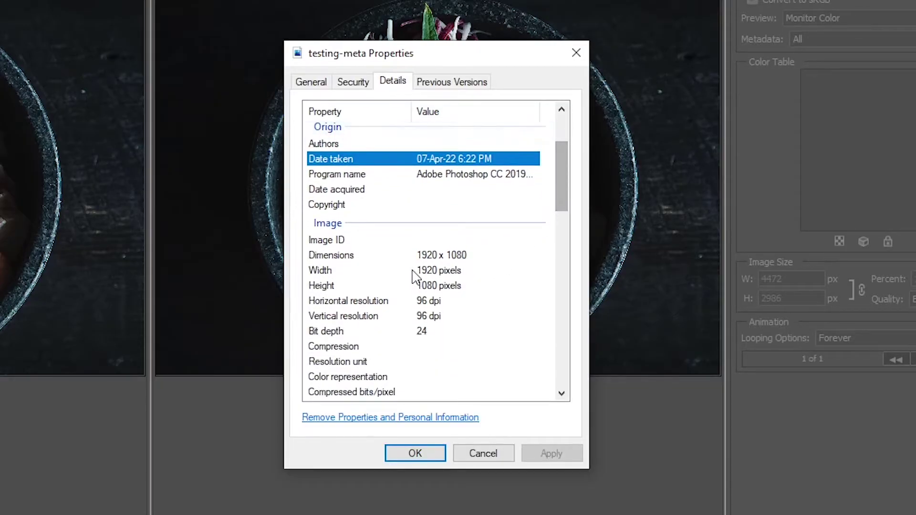
left_click(420, 255)
left_click(420, 270)
left_click(419, 285)
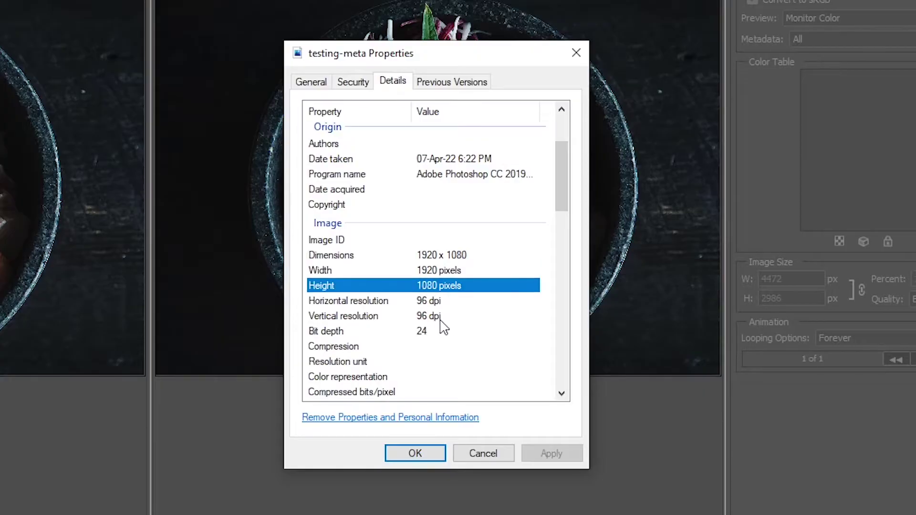
left_click(433, 301)
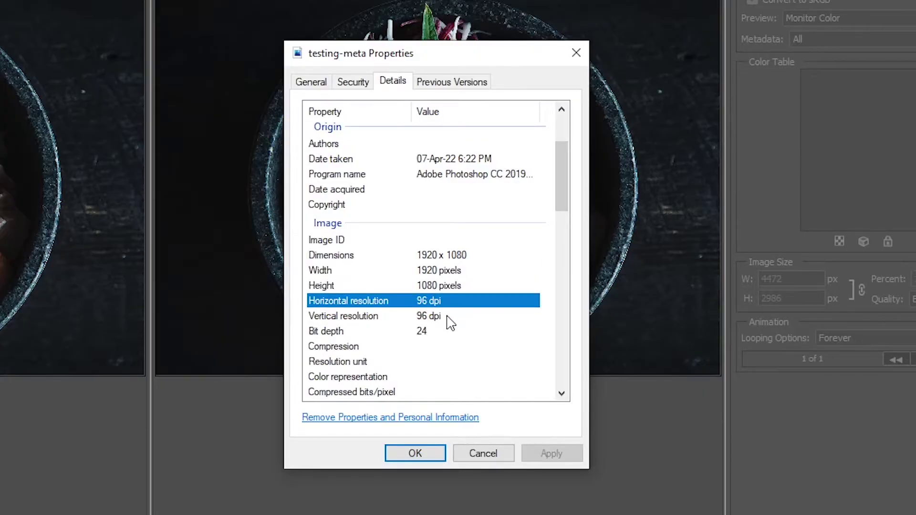
left_click(447, 316)
left_click(468, 299)
left_click(433, 316)
left_click(451, 302)
left_click(444, 316)
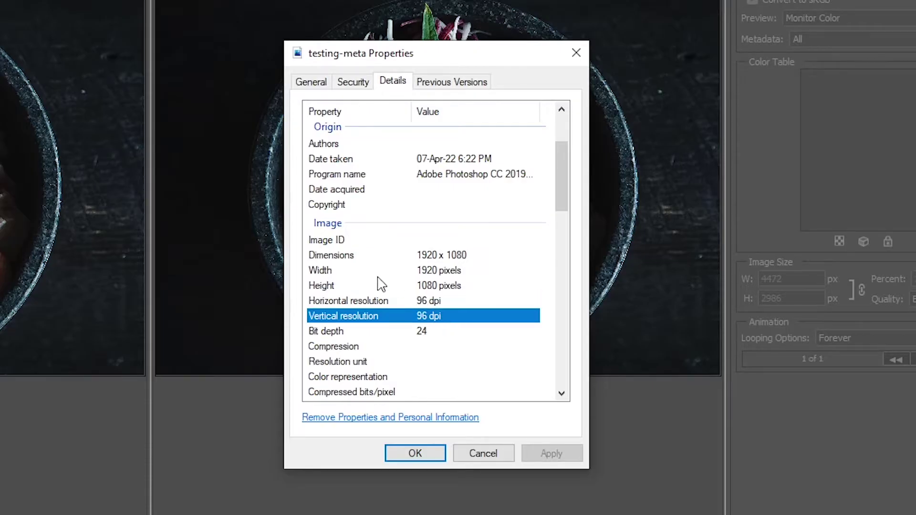
left_click(428, 302)
scroll(553, 210, "down", 7)
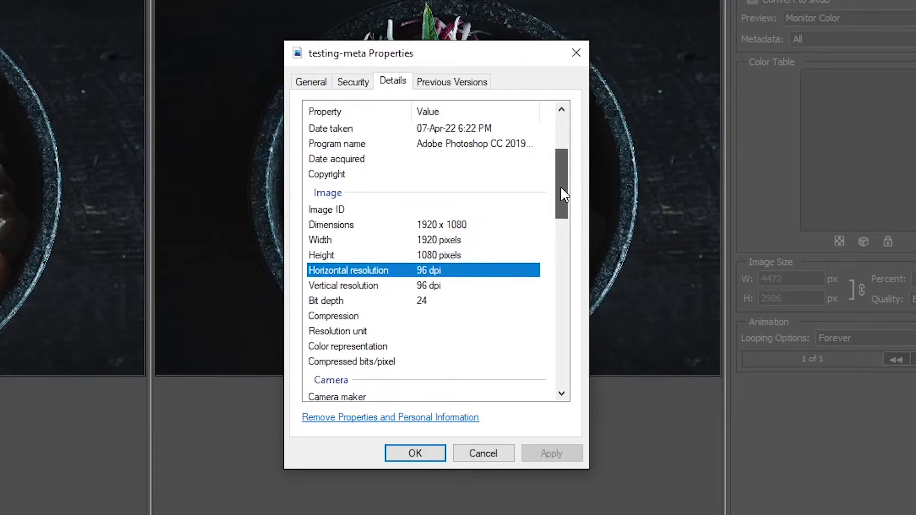
scroll(550, 258, "up", 2)
left_click_drag(564, 237, 561, 288)
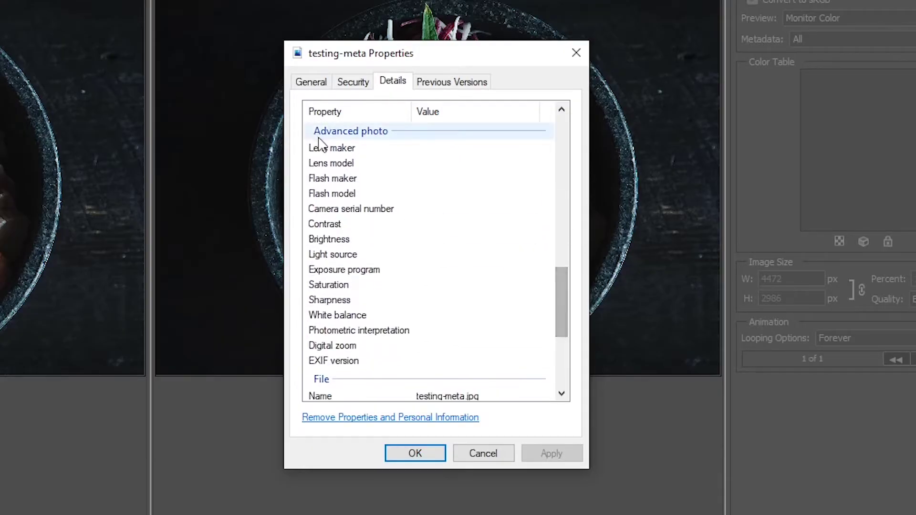
left_click(334, 184)
left_click(335, 196)
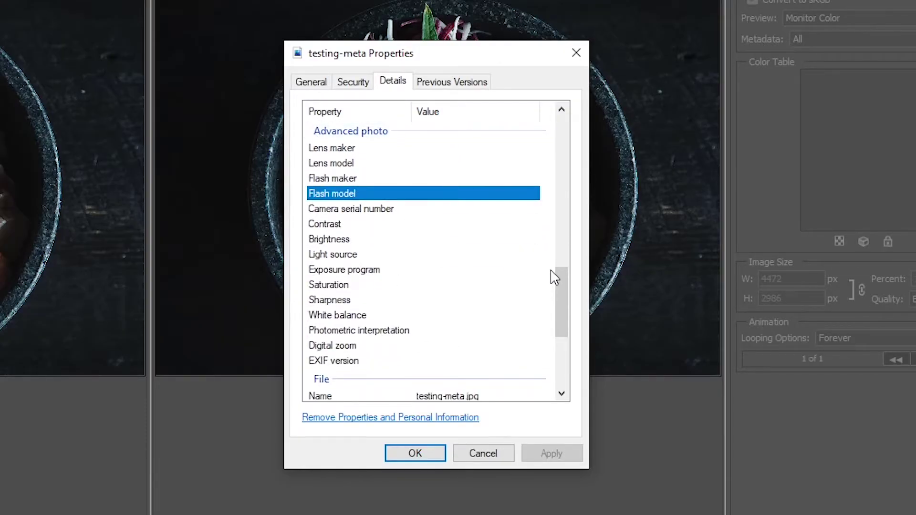
left_click(321, 301)
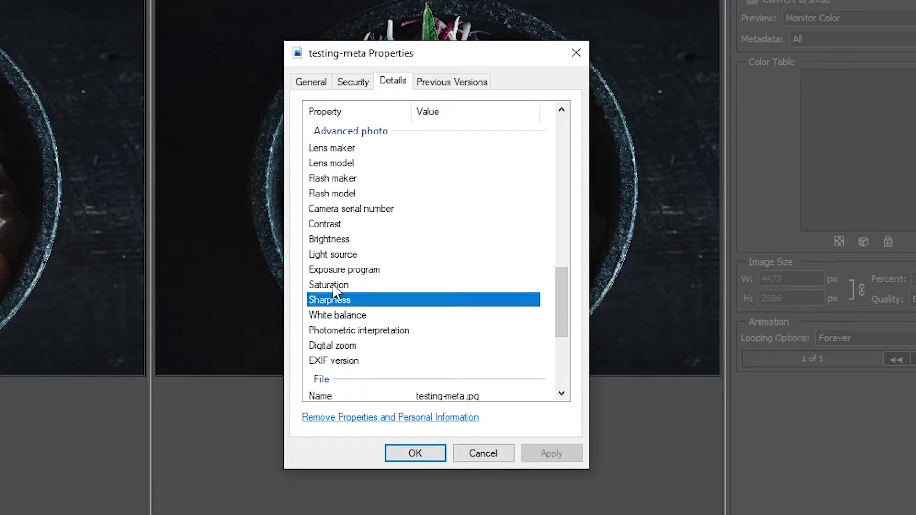
left_click(329, 286)
left_click(458, 284)
left_click(580, 307)
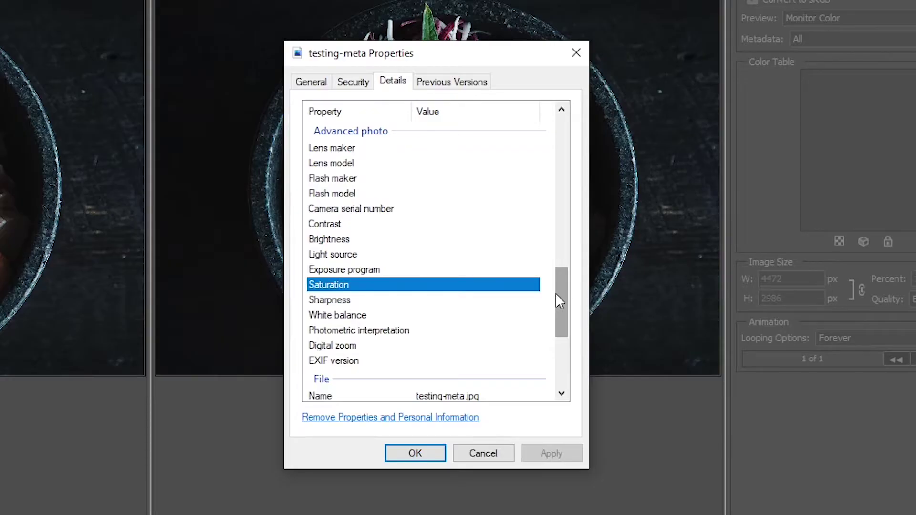
left_click_drag(555, 294, 559, 241)
left_click(459, 190)
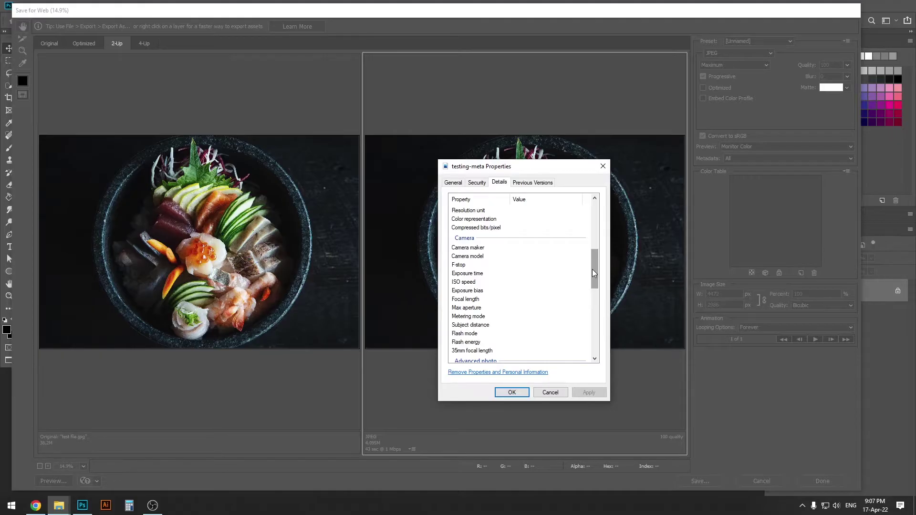
scroll(592, 271, "down", 2)
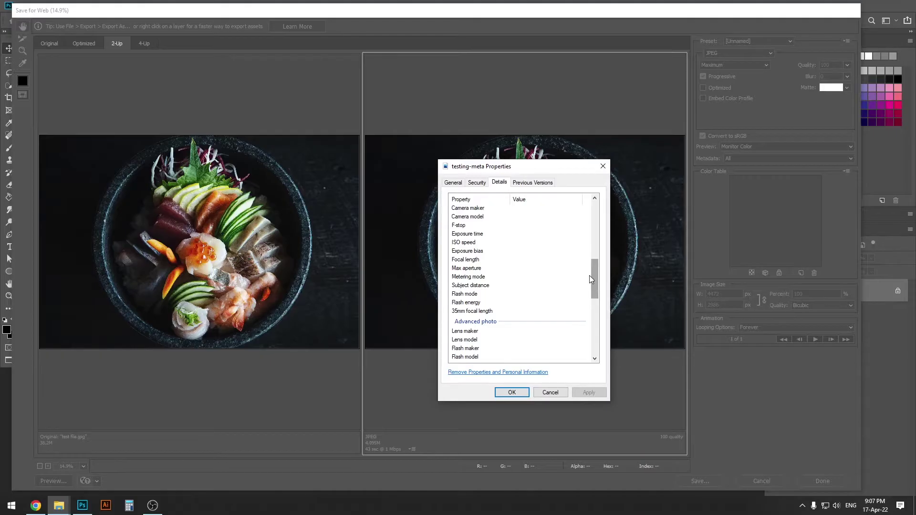
- Close the Properties dialog and set the export's Metadata option to None
left_click(759, 162)
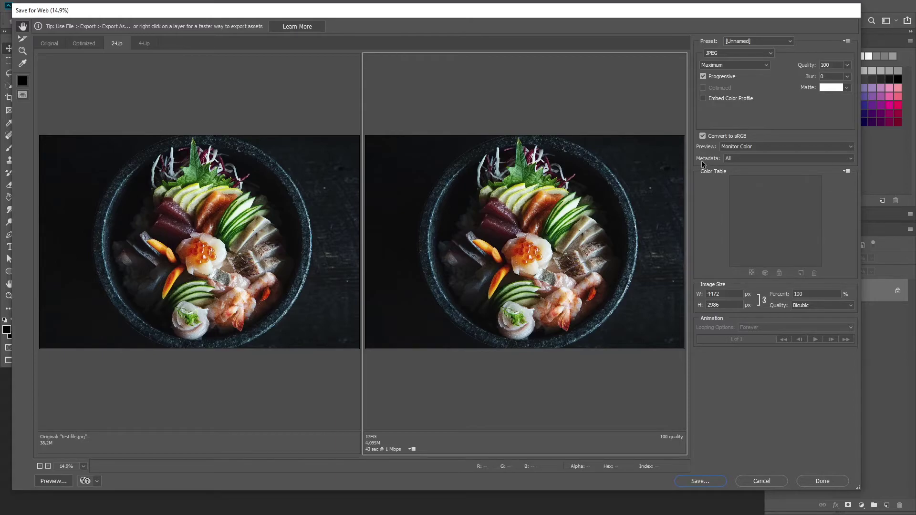
left_click(746, 158)
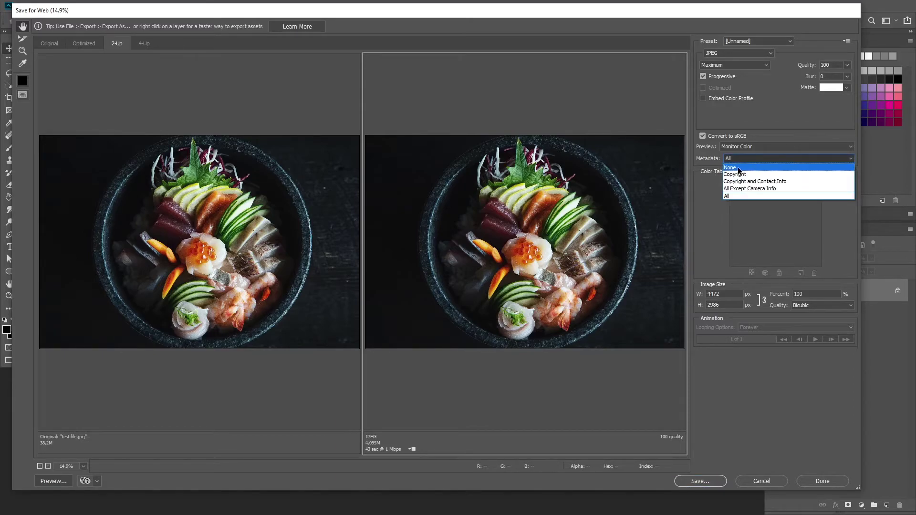
left_click(737, 168)
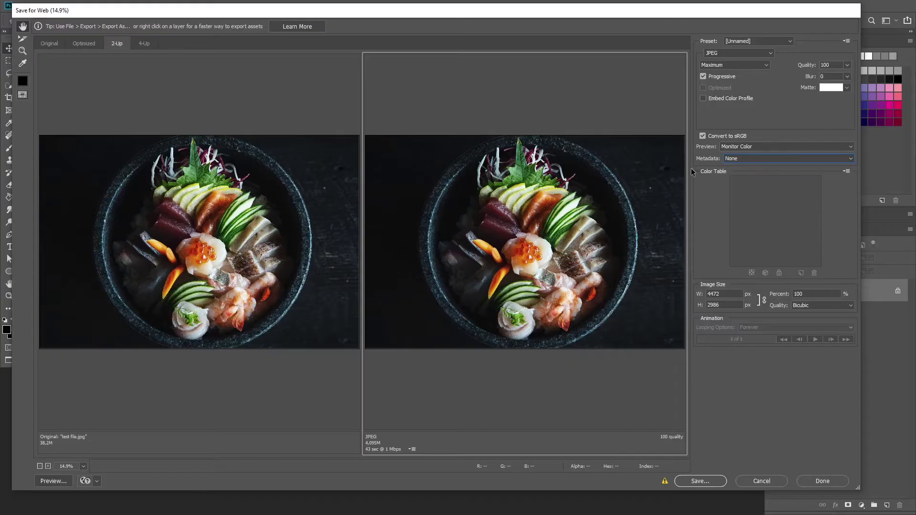
left_click(737, 157)
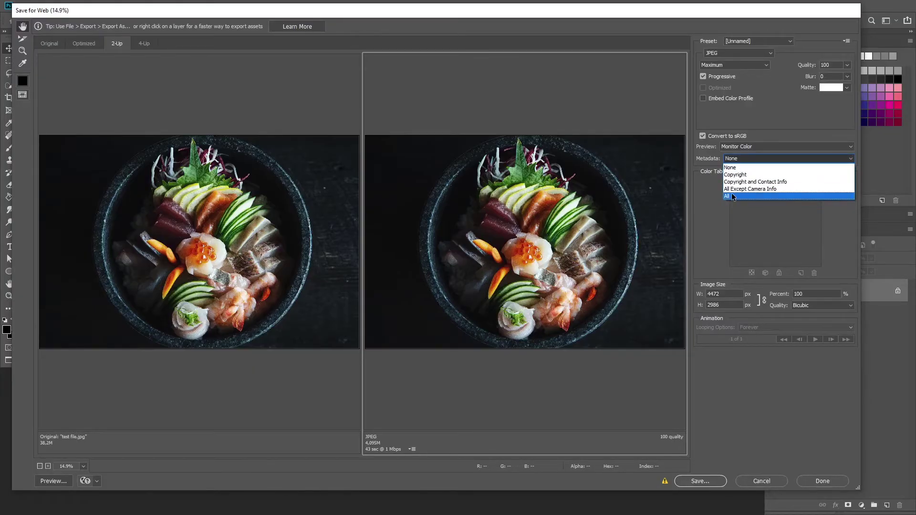
left_click(732, 195)
left_click(741, 158)
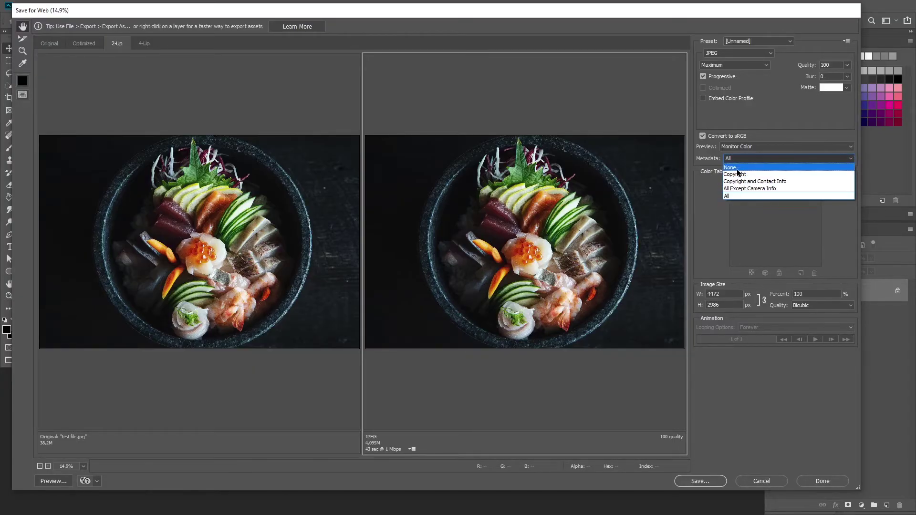
left_click(738, 169)
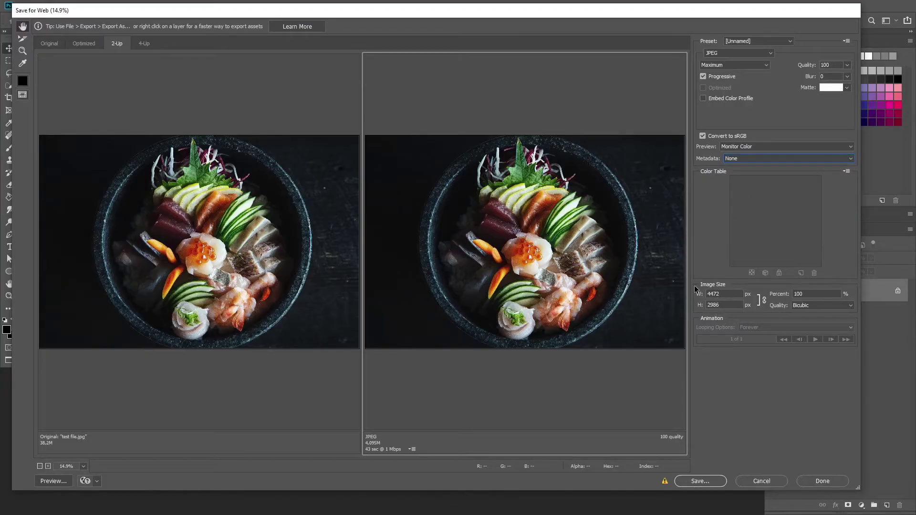
- Set the Image Size percent to 50, giving a 2236 × 1493 px output
left_click(724, 303)
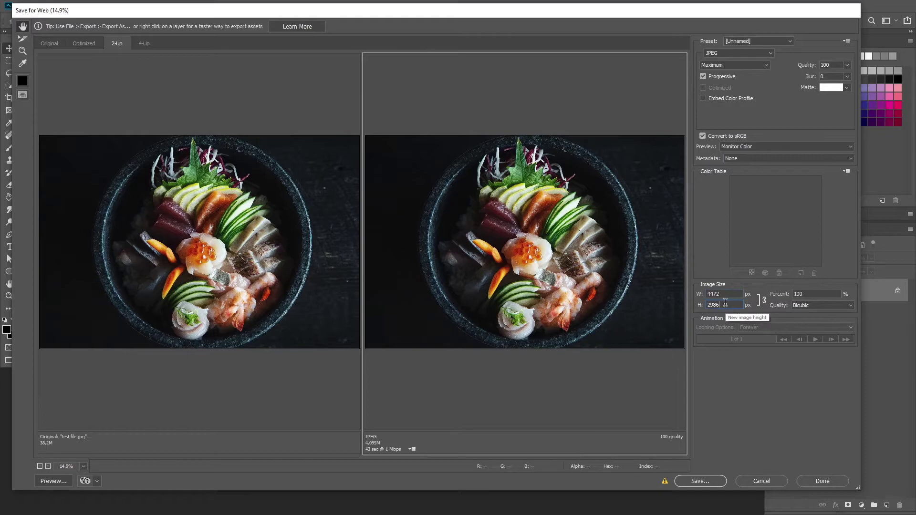
left_click(723, 294)
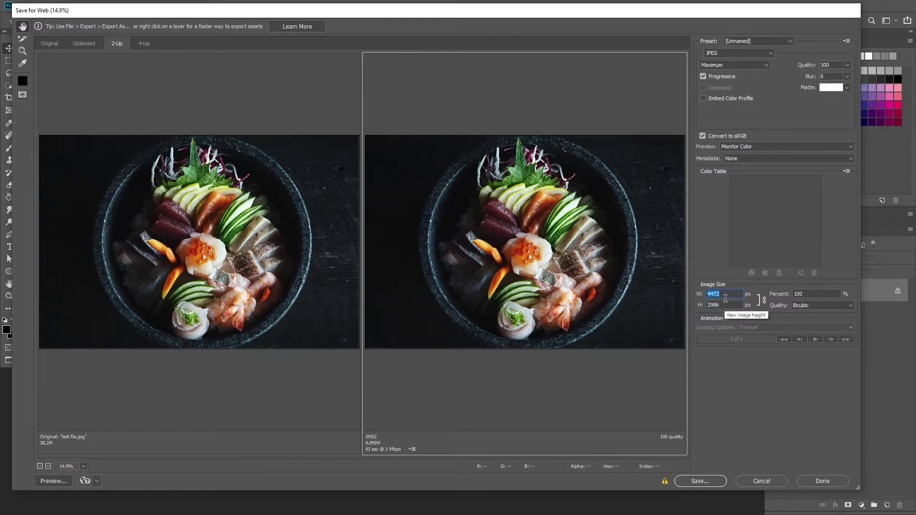
left_click(815, 293)
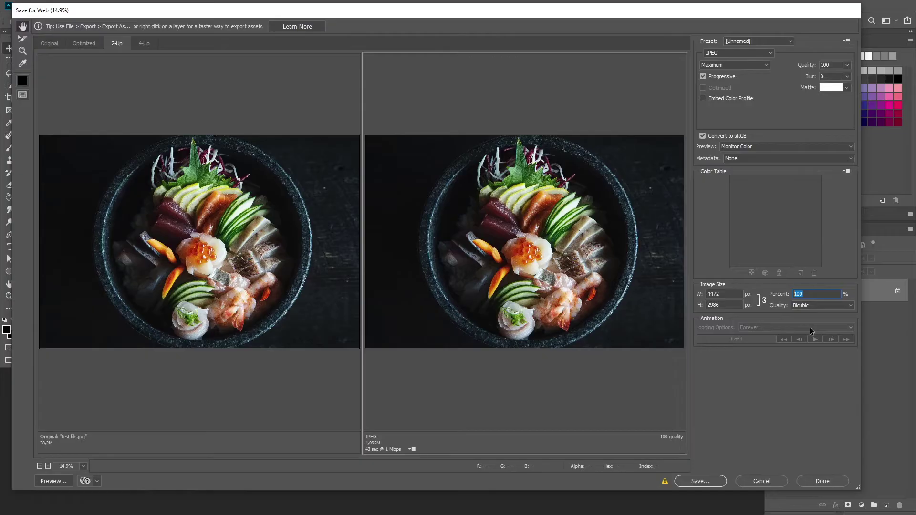
type("50")
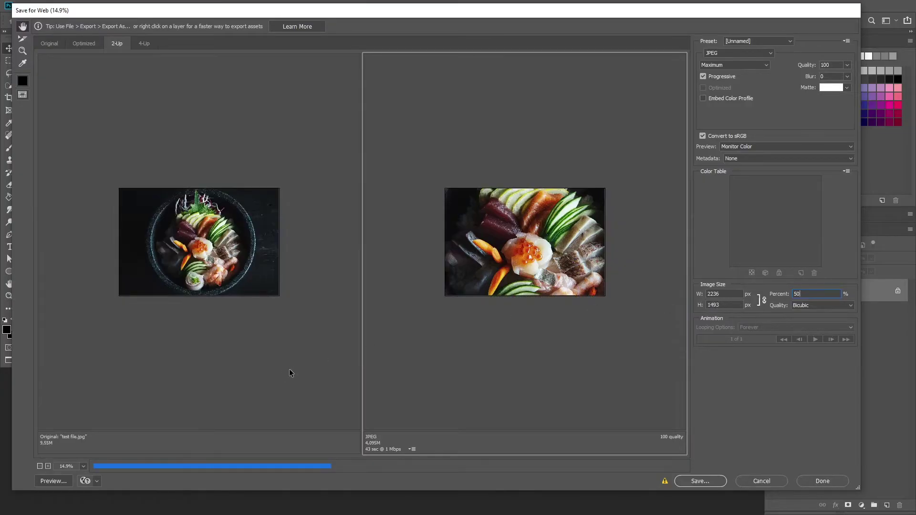
key("Tab")
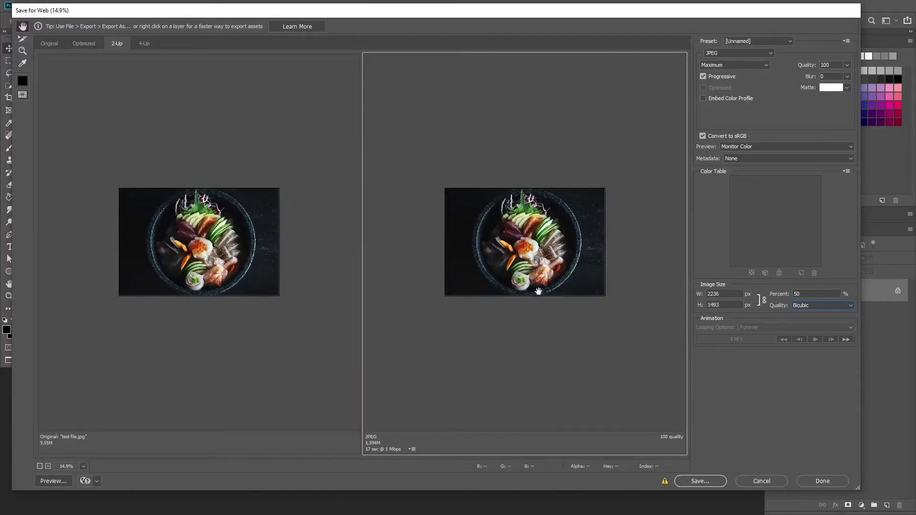
left_click(725, 291)
key("Tab")
- Zoom the previews in to 50% and restore the output size to 100 percent
left_click(49, 466)
left_click(48, 467)
left_click(48, 466)
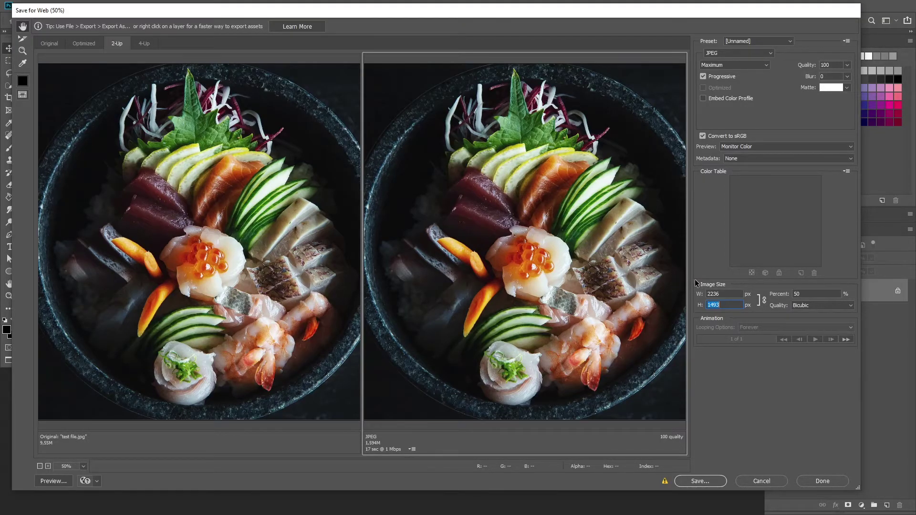
left_click(726, 294)
key("Tab")
key("Tab")
- Finish the 100 percent resize and lower the JPEG quality to 90 (Very High)
type("100")
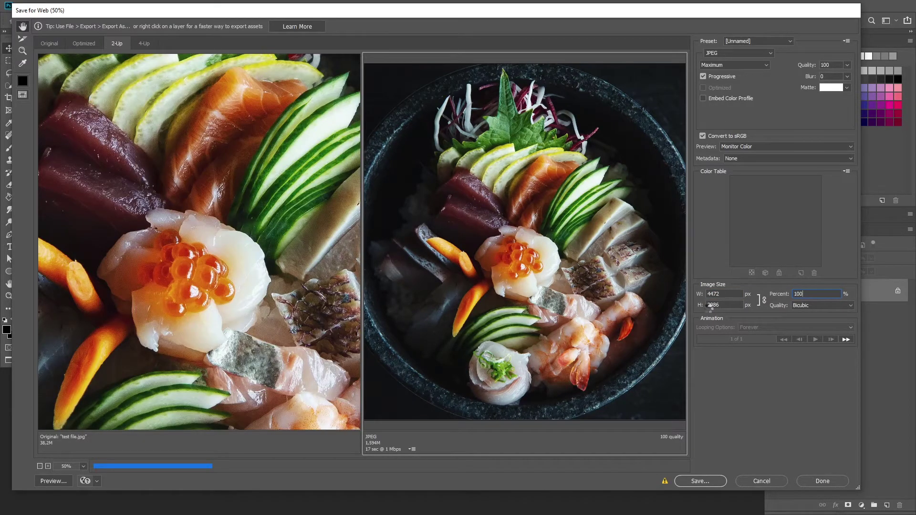
key("Tab")
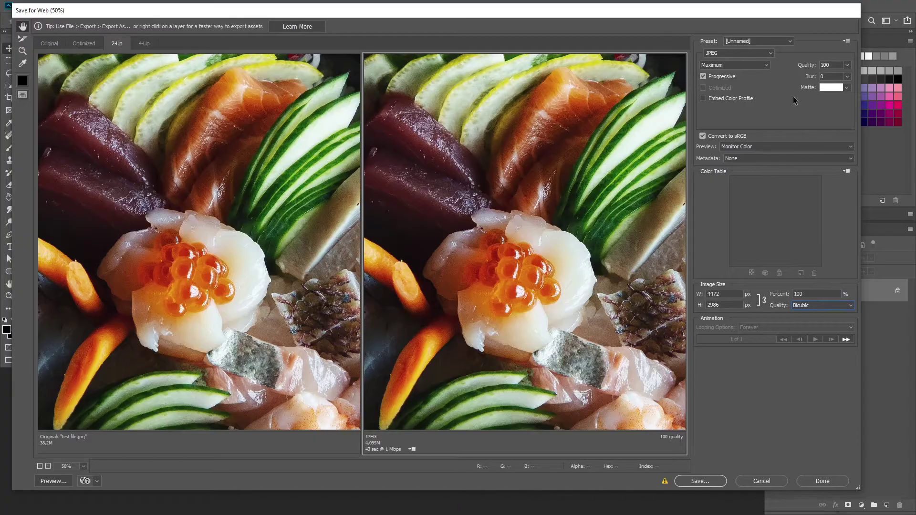
left_click(809, 67)
left_click_drag(607, 142, 654, 182)
left_click(847, 65)
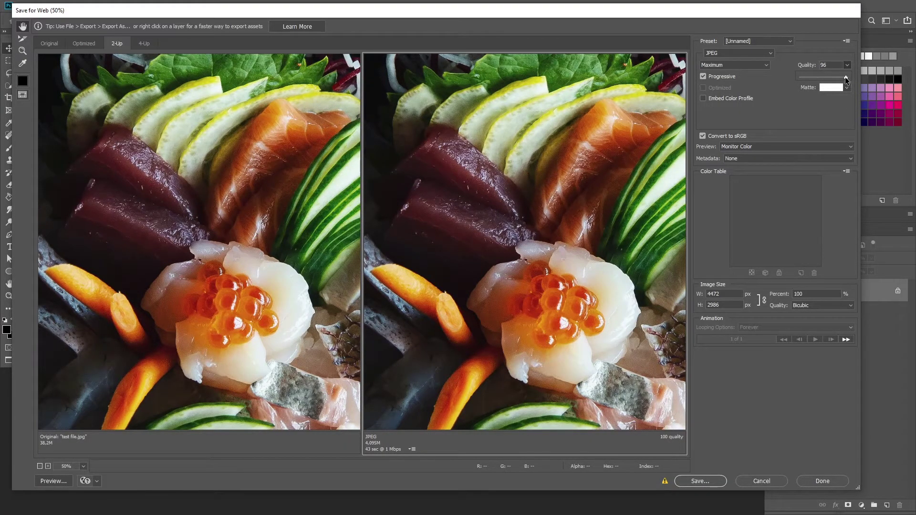
left_click(842, 76)
left_click_drag(563, 199, 549, 202)
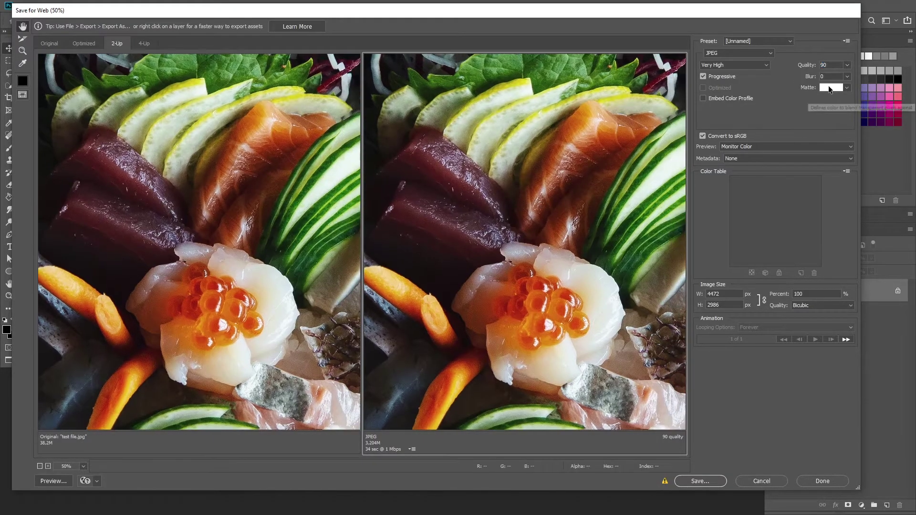
- Compare compression detail at 600% preview zoom, then zoom back out to 50%
left_click(83, 466)
left_click(75, 378)
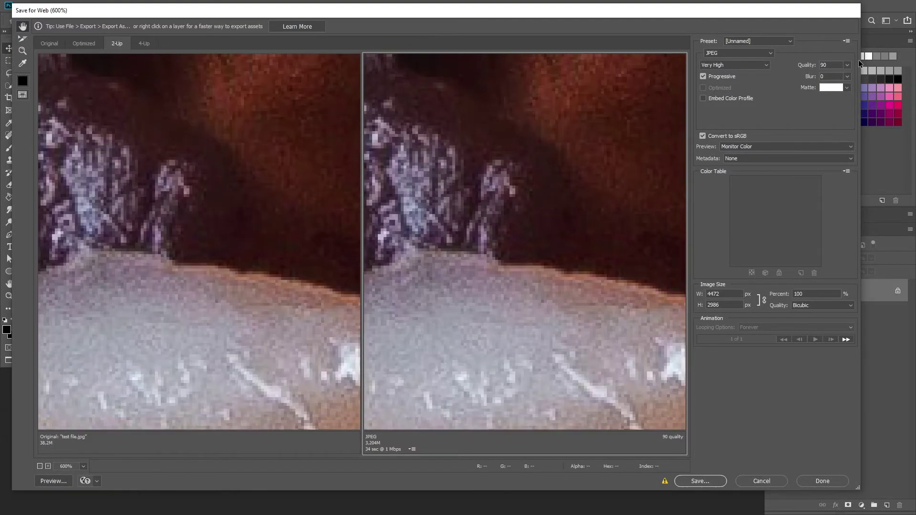
left_click(847, 64)
left_click_drag(843, 76, 895, 82)
left_click_drag(844, 78, 844, 77)
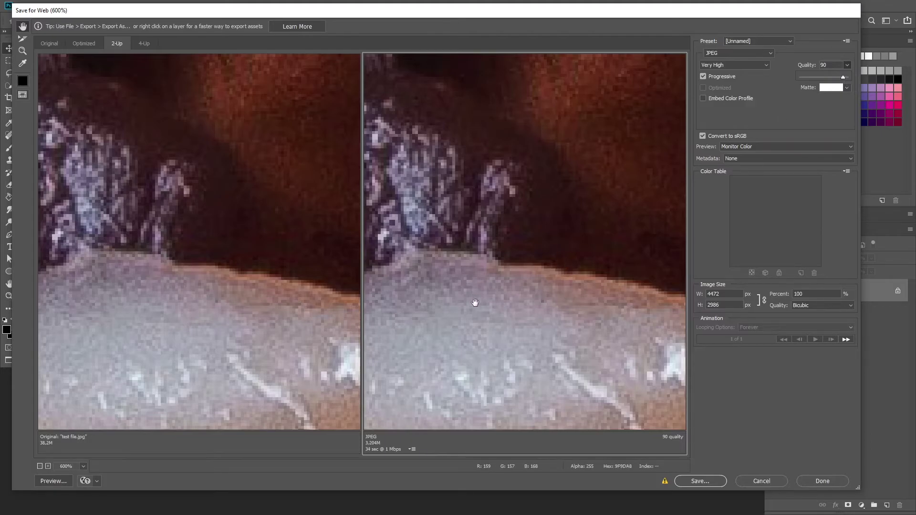
scroll(477, 305, "down", 5)
scroll(492, 259, "down", 3)
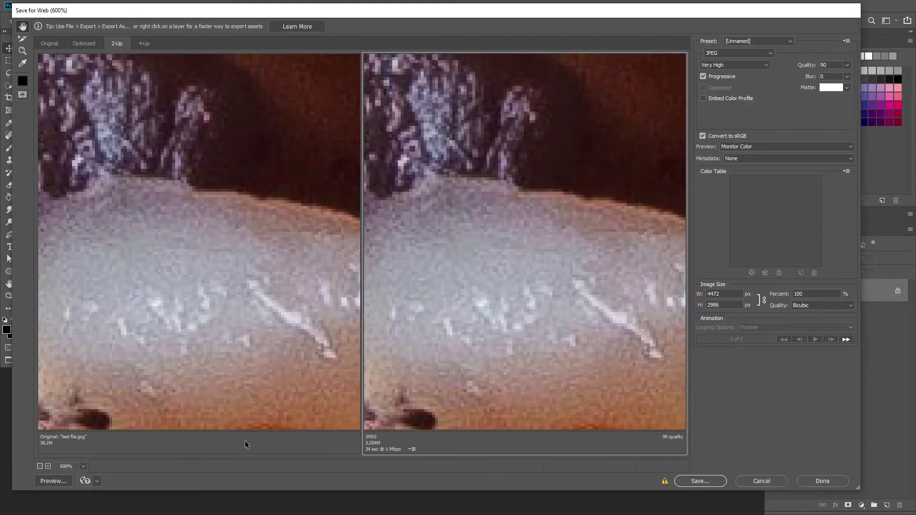
left_click(40, 467)
left_click(40, 466)
left_click(40, 466)
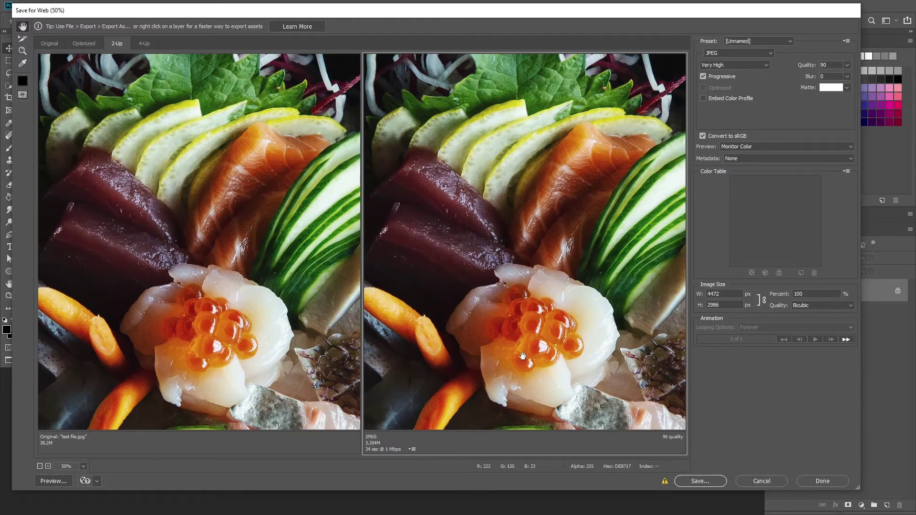
- Step the JPEG quality down from 90 through the 80s, then enter 75
scroll(524, 238, "down", 2)
left_click(832, 65)
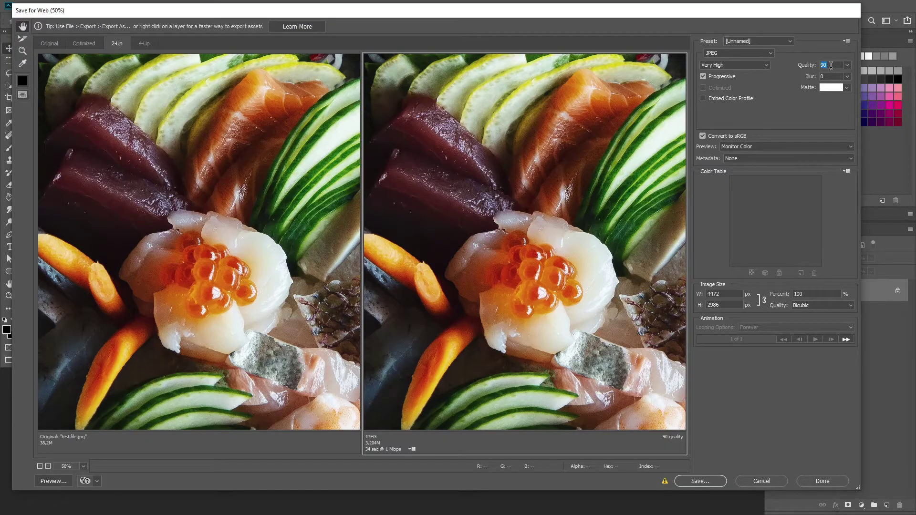
type("89")
key("Down")
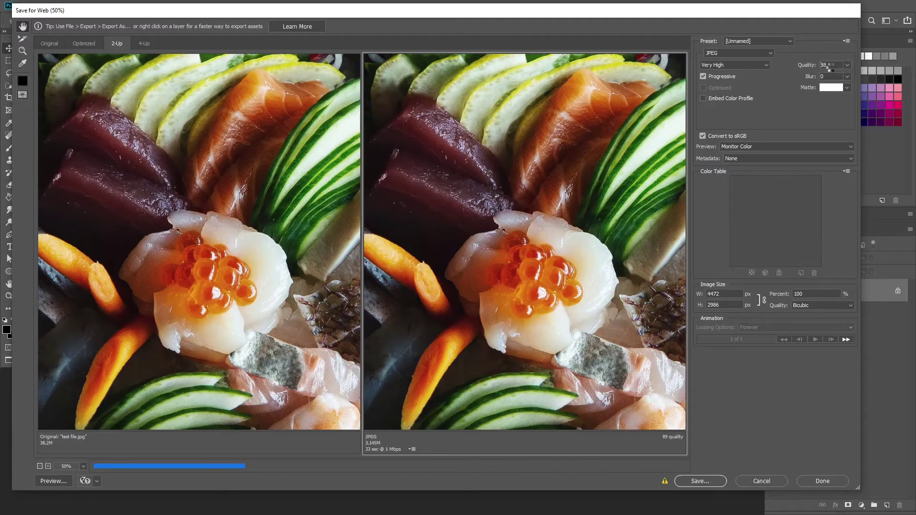
key("Down")
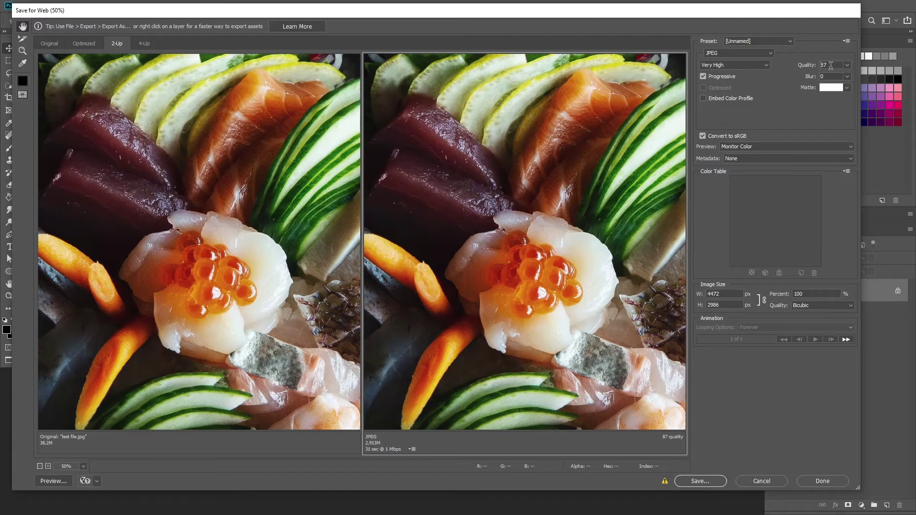
key("Down")
key("Down")
key("Down")
key("Down")
key("Down")
key("Down")
key("Down")
key("Down")
key("Down")
double_click(824, 64)
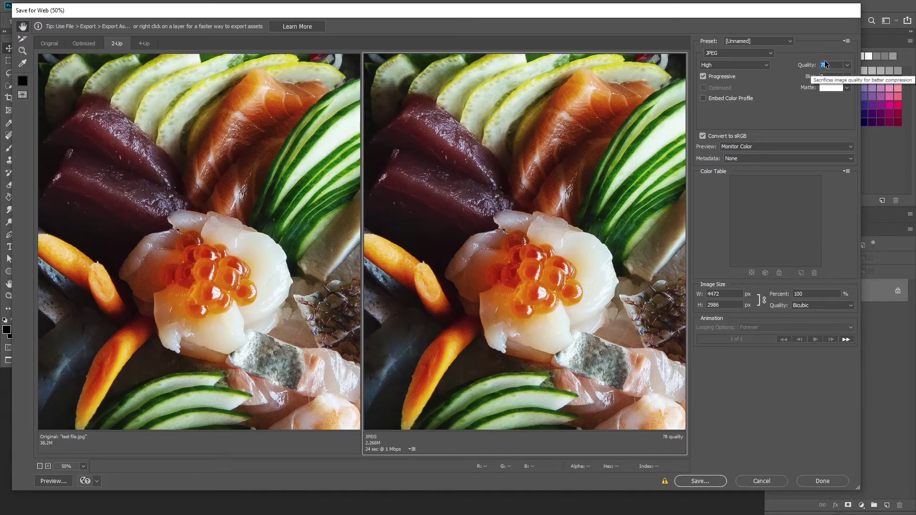
type("75")
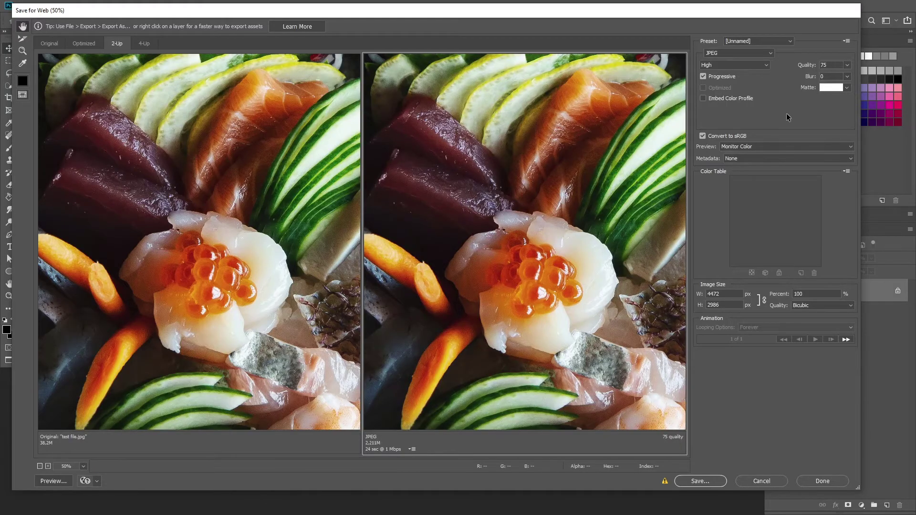
- Drag the quality slider down to 30 (Medium), cutting the estimate to 649.4K
scroll(454, 191, "up", 3)
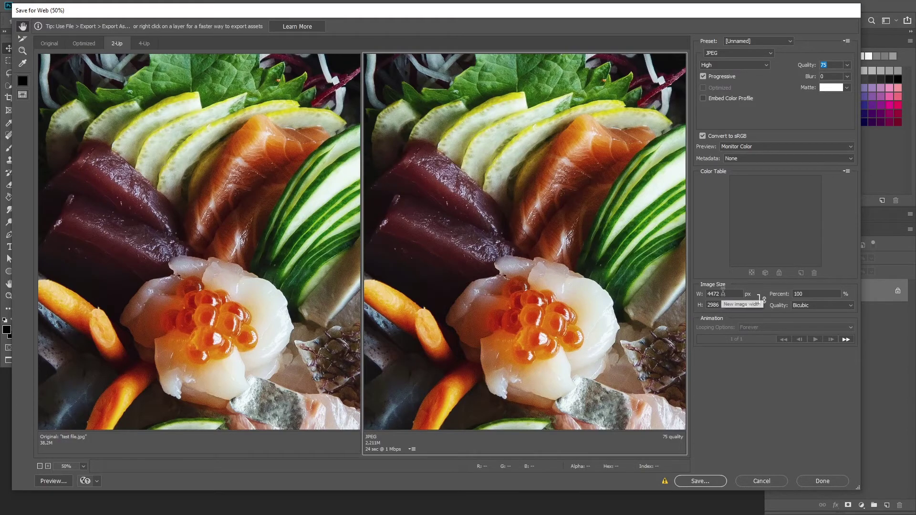
left_click(702, 294)
left_click(724, 293)
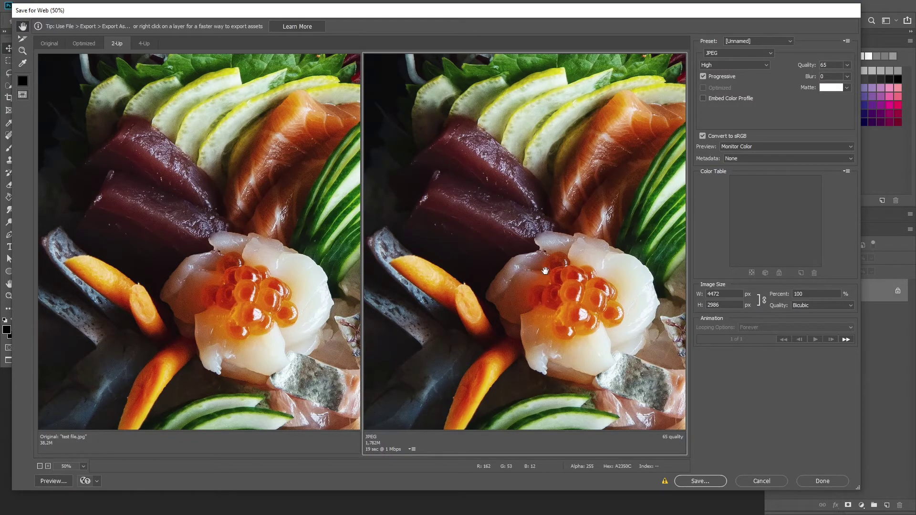
left_click_drag(545, 270, 604, 259)
left_click(821, 64)
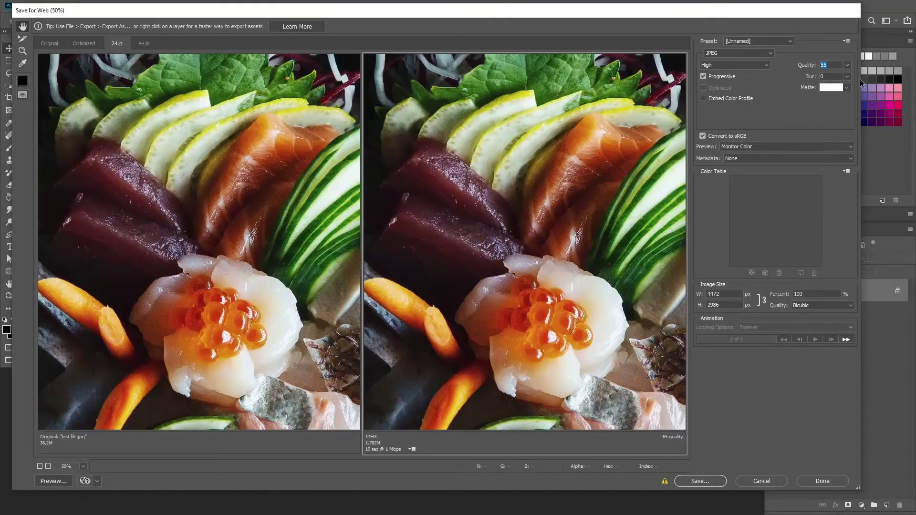
left_click(847, 65)
left_click_drag(822, 77, 813, 78)
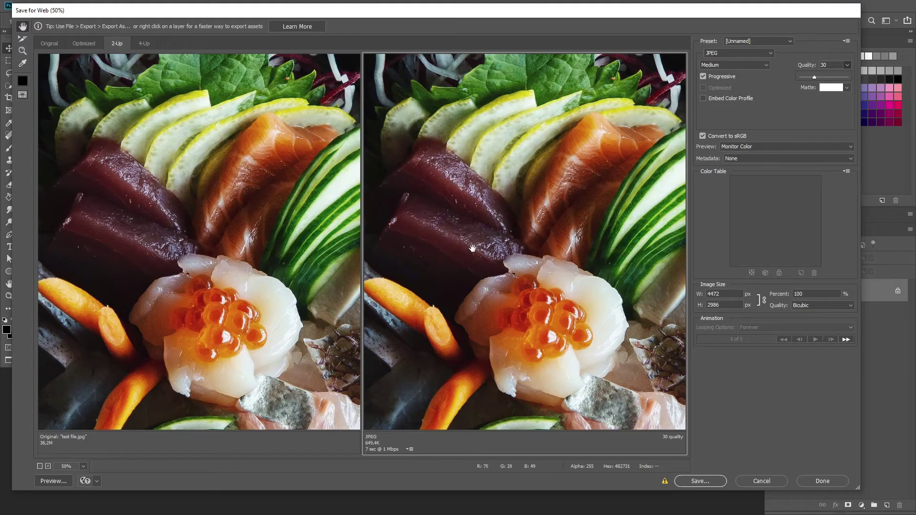
mouse_move(470, 245)
left_mouse_down()
mouse_move(482, 235)
mouse_move(461, 243)
mouse_move(458, 233)
left_mouse_up()
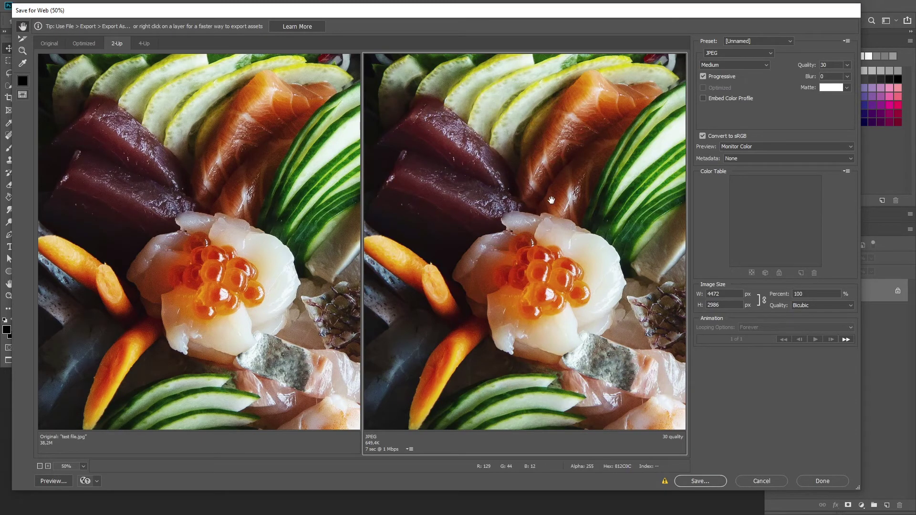
- Preview the export at 42.93 percent (1920 px wide), then restore 100 percent, 4472 × 2986 px
double_click(818, 294)
type("42.93")
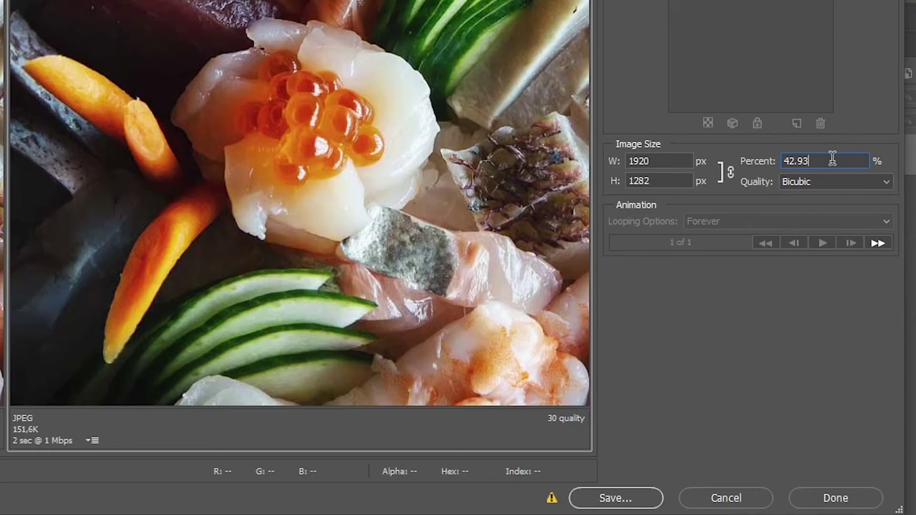
key("Return")
type("100")
key("Tab")
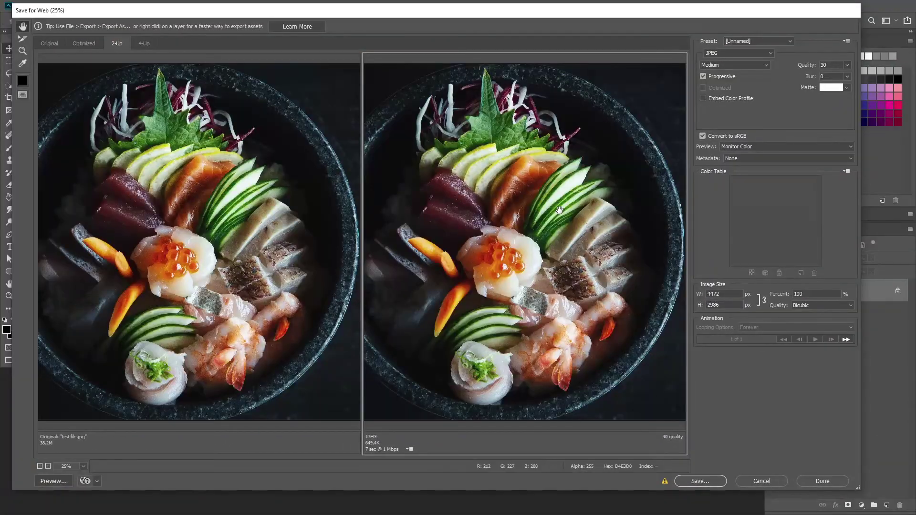
left_click_drag(519, 223, 543, 223)
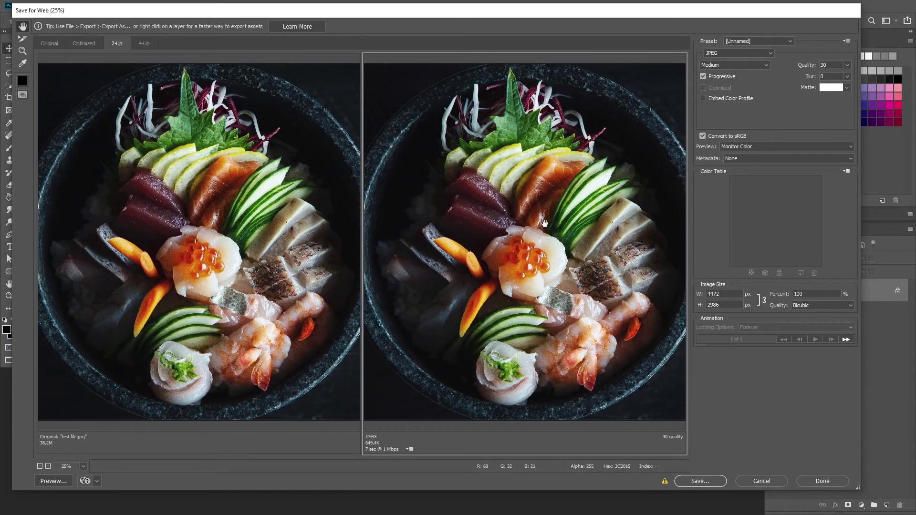
- Save the quality-30 optimized JPEG as 'test-file' in the Desktop folder
left_click(700, 481)
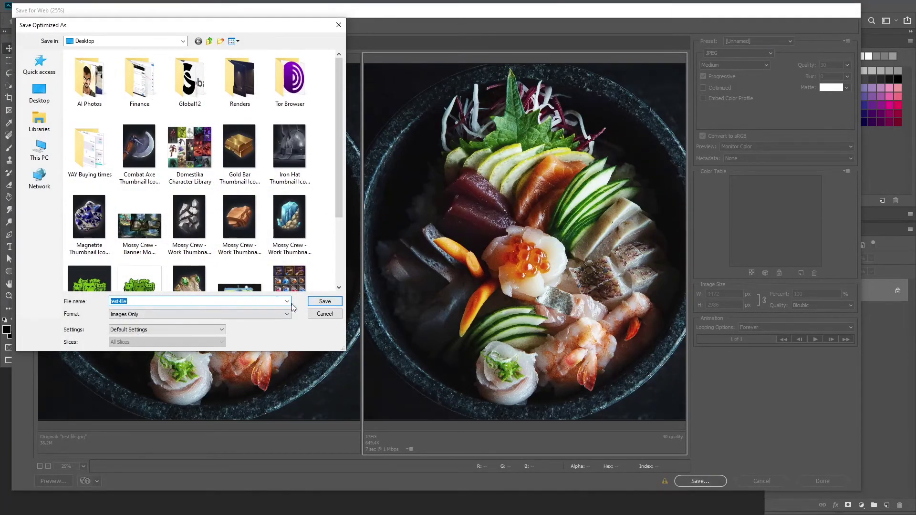
left_click(216, 299)
left_click(324, 301)
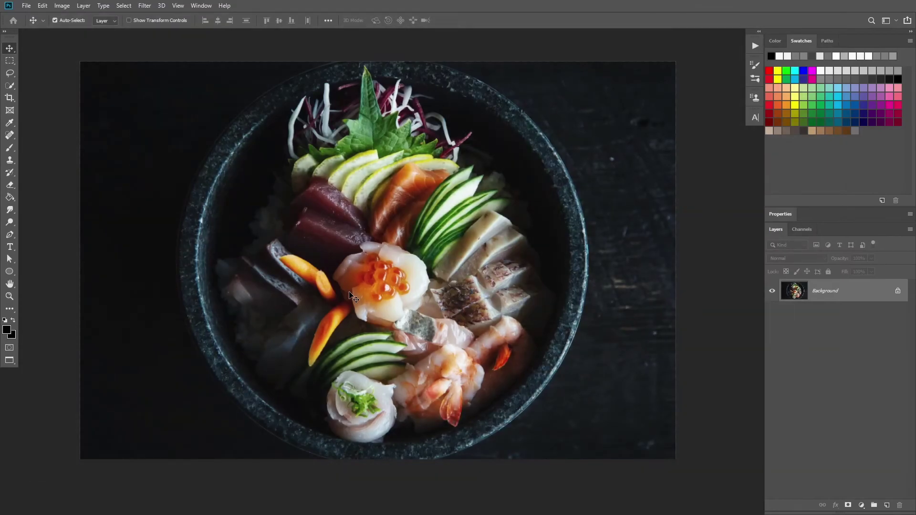
scroll(360, 282, "up", 1)
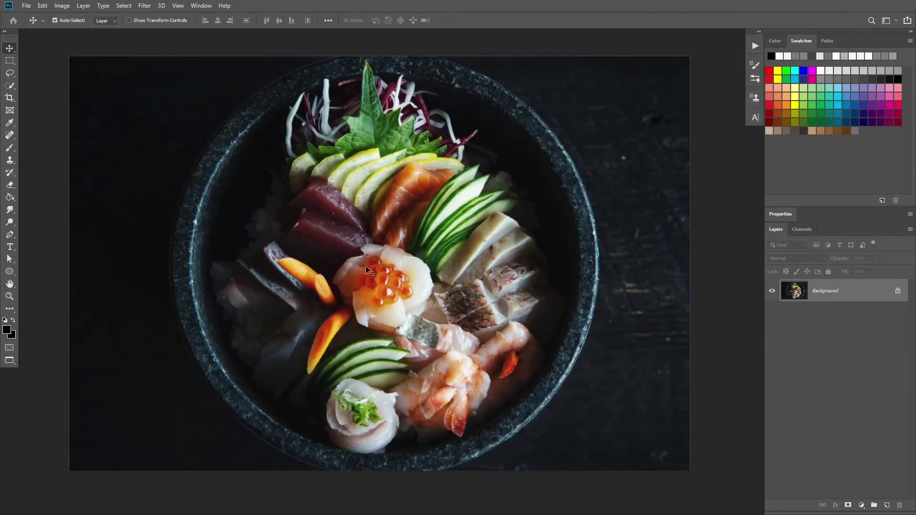